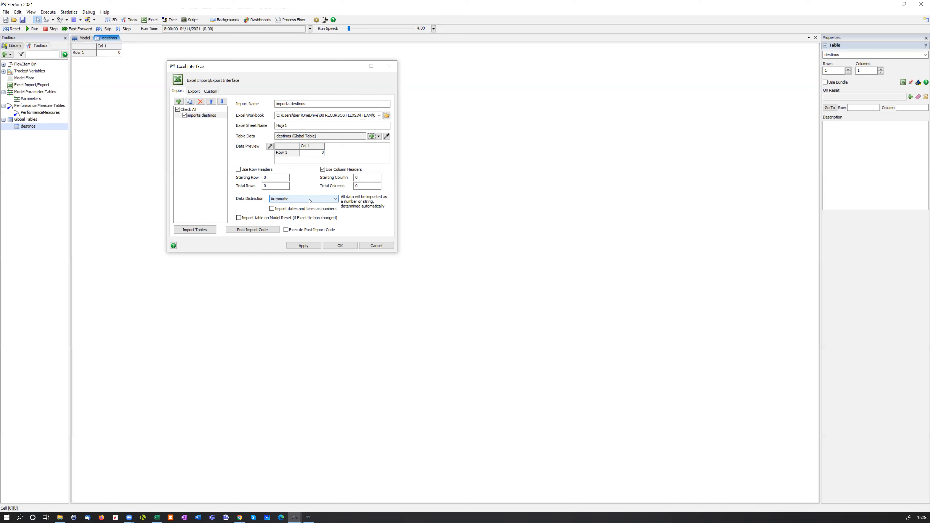
# Import the Excel sheet into the destinos global table with Automatic data distinction and close the Excel interface
pyautogui.click(309, 199)
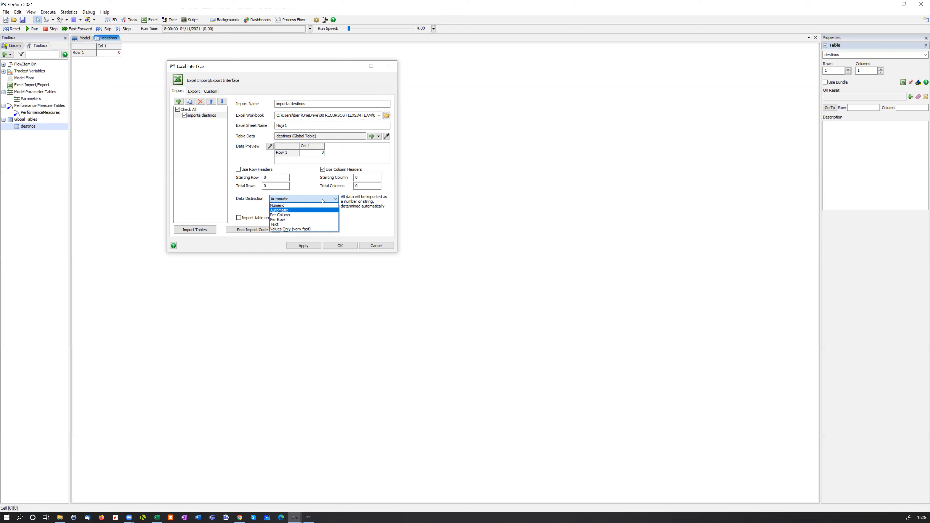
pyautogui.click(322, 200)
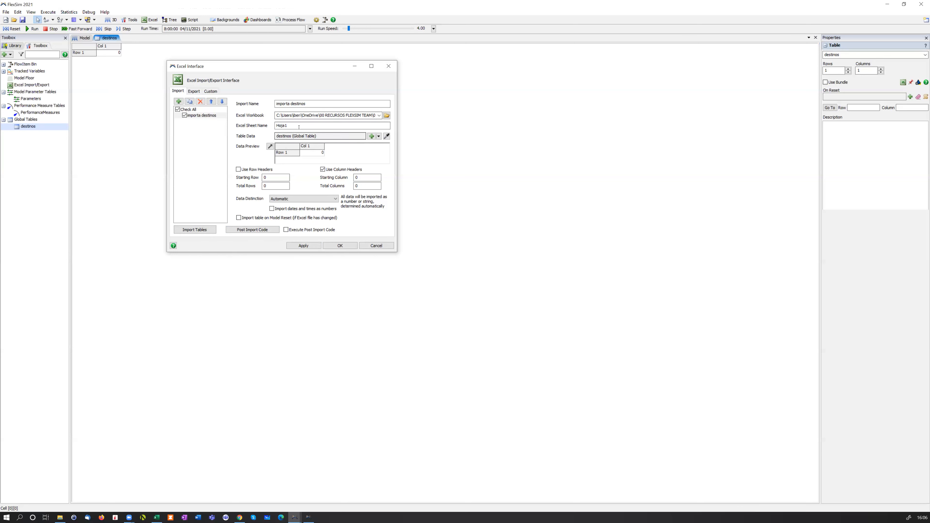
pyautogui.click(203, 232)
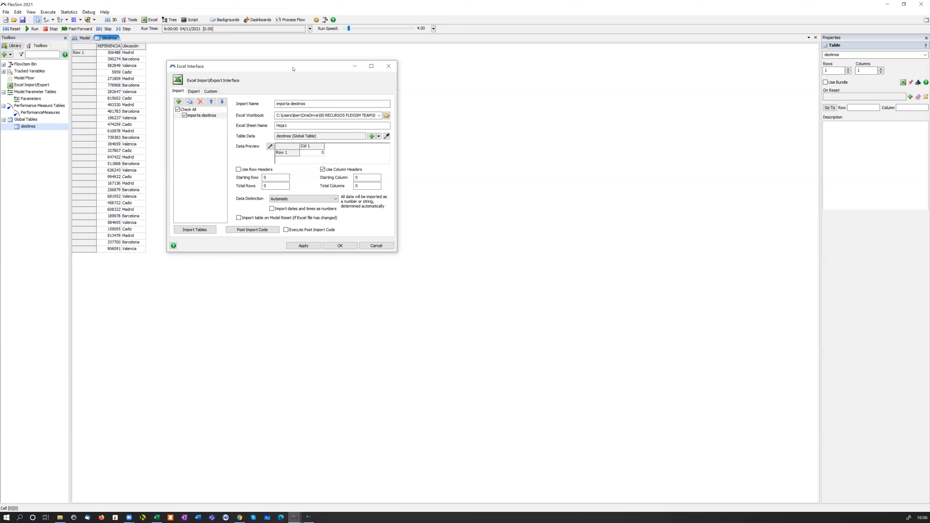
pyautogui.moveTo(290, 68); pyautogui.dragTo(345, 97)
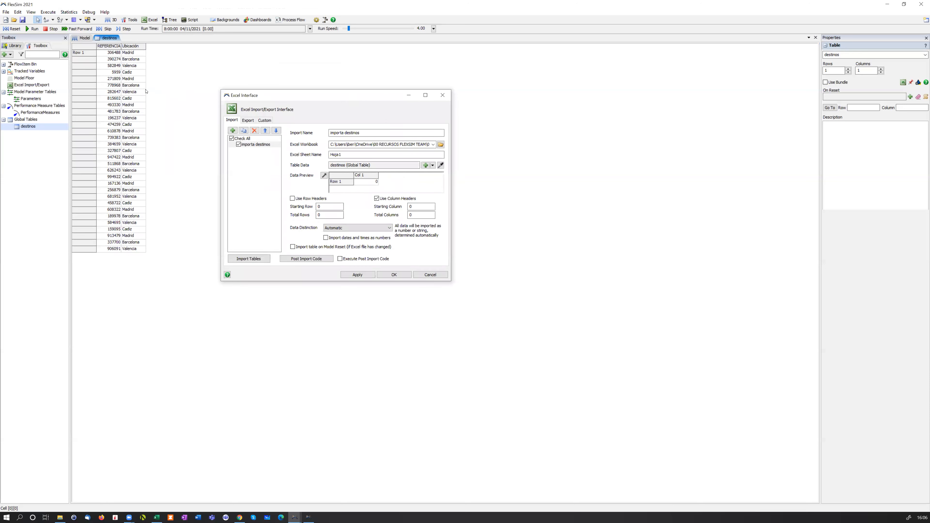
pyautogui.click(442, 95)
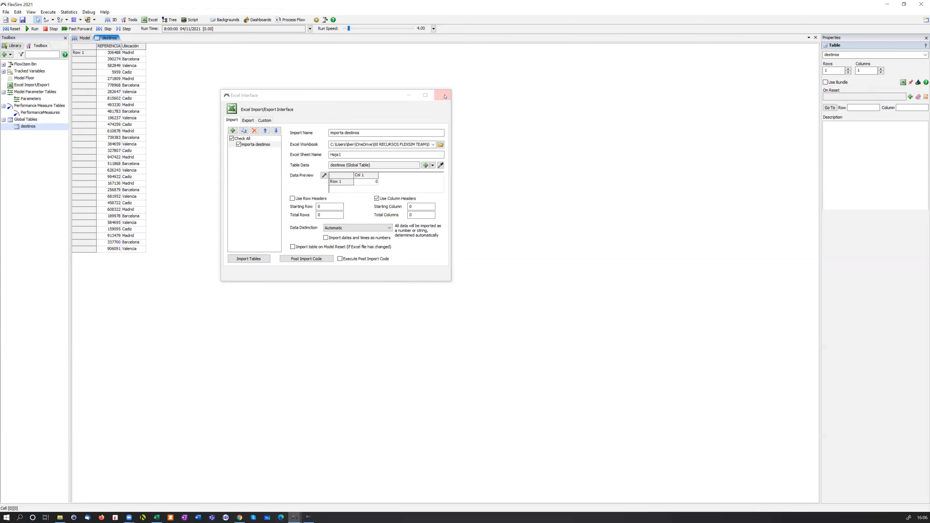
# Place a Source, a Processor and a Queue in a row on the model floor
pyautogui.click(85, 40)
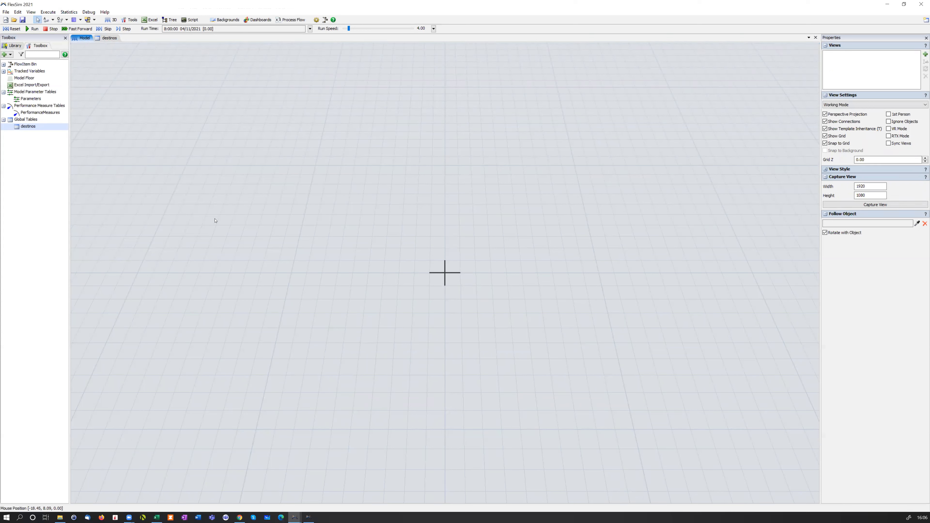
pyautogui.doubleClick(202, 253)
pyautogui.click(214, 270)
pyautogui.doubleClick(257, 234)
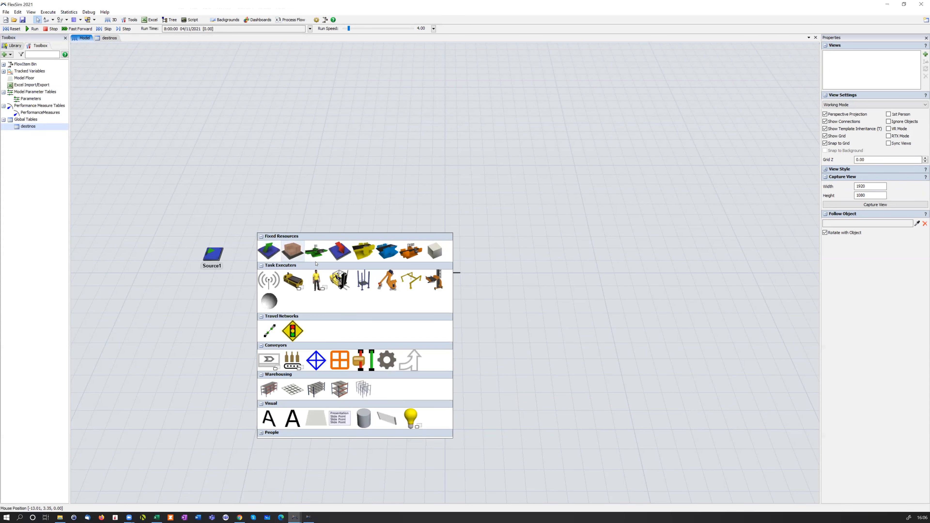
pyautogui.click(314, 253)
pyautogui.doubleClick(445, 272)
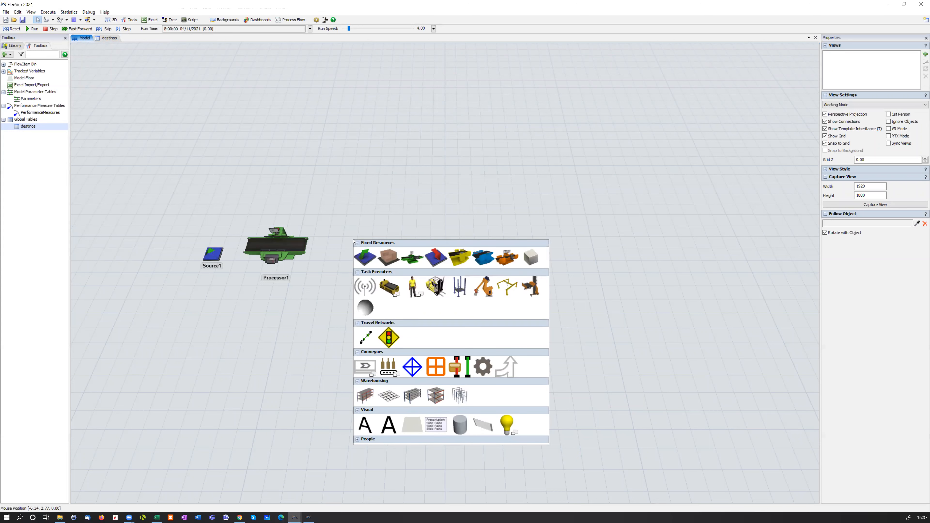
pyautogui.click(389, 258)
# Connect the Source to the Processor and the Processor to the Queue
pyautogui.click(218, 253)
pyautogui.click(277, 244)
pyautogui.click(371, 249)
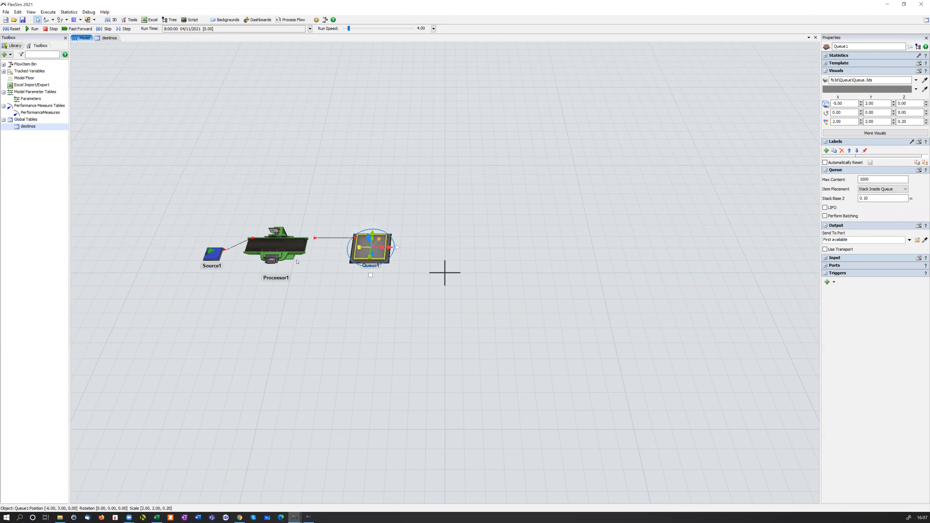
# Give the Source an On Creation trigger with a Set Label action for the label "destino"
pyautogui.click(220, 257)
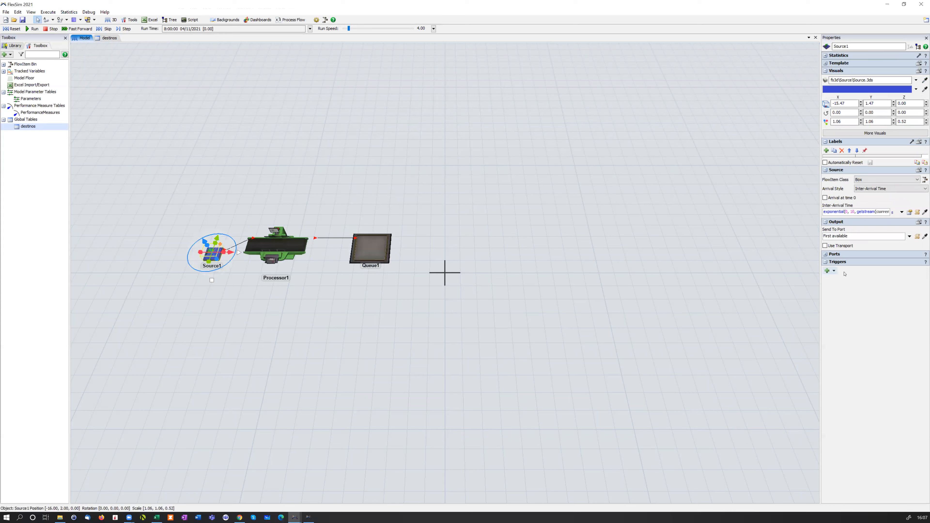
pyautogui.click(835, 271)
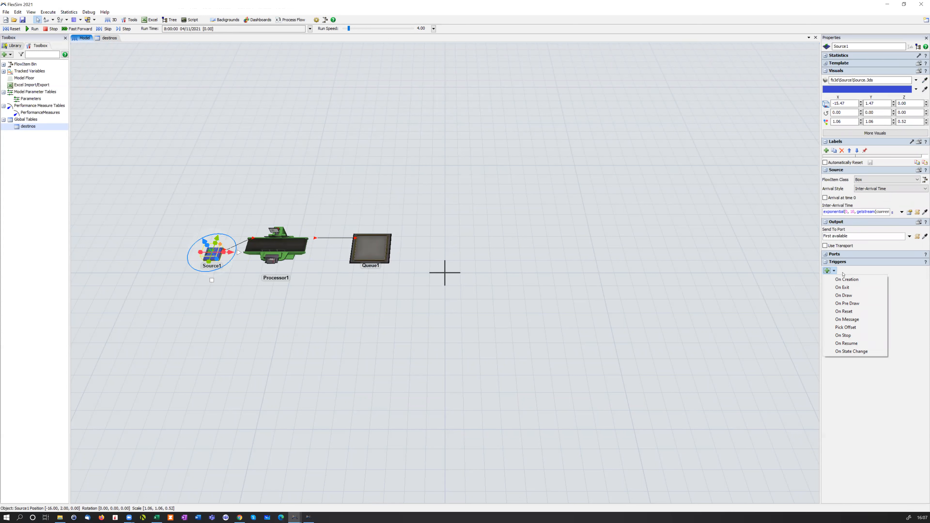
pyautogui.click(846, 280)
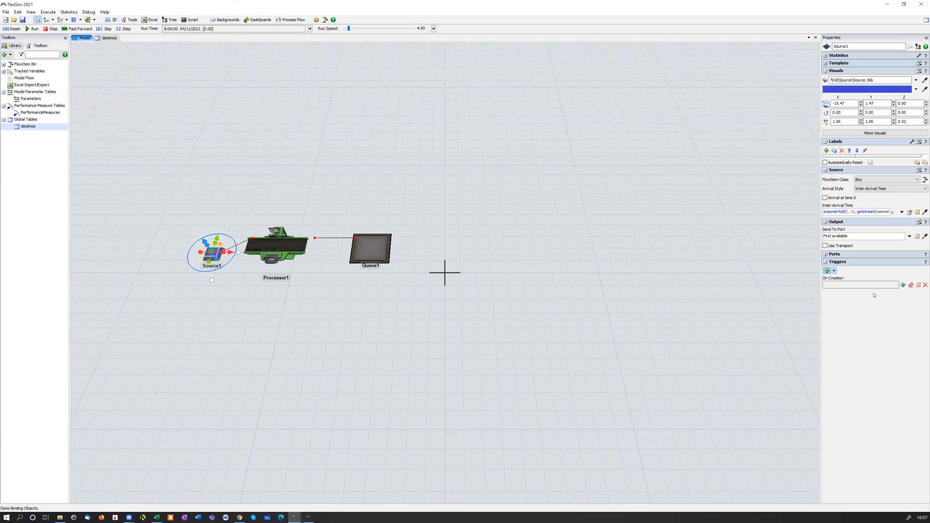
pyautogui.click(903, 285)
pyautogui.moveTo(876, 293)
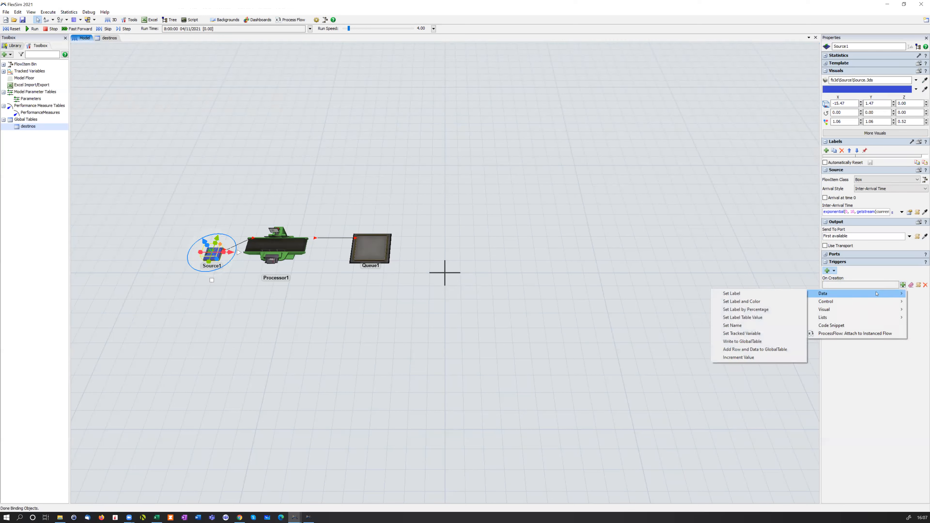
pyautogui.click(788, 294)
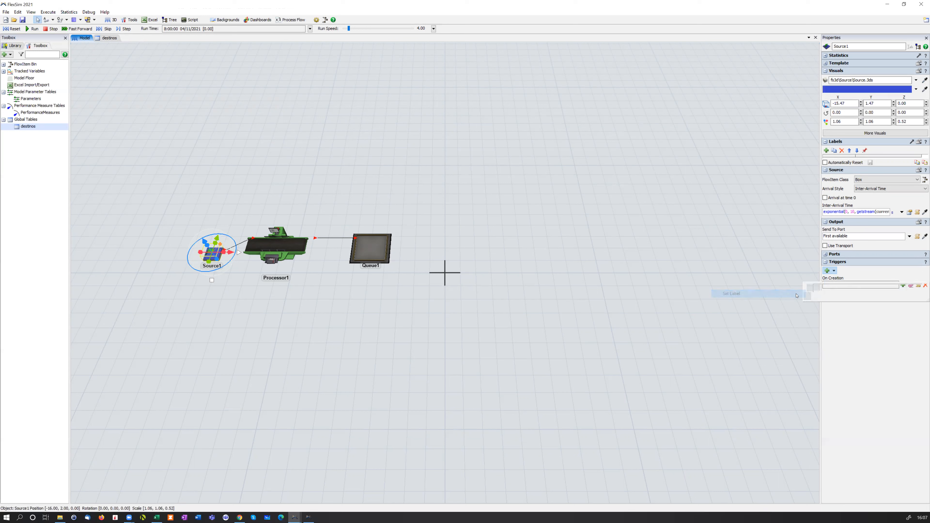
pyautogui.doubleClick(843, 310)
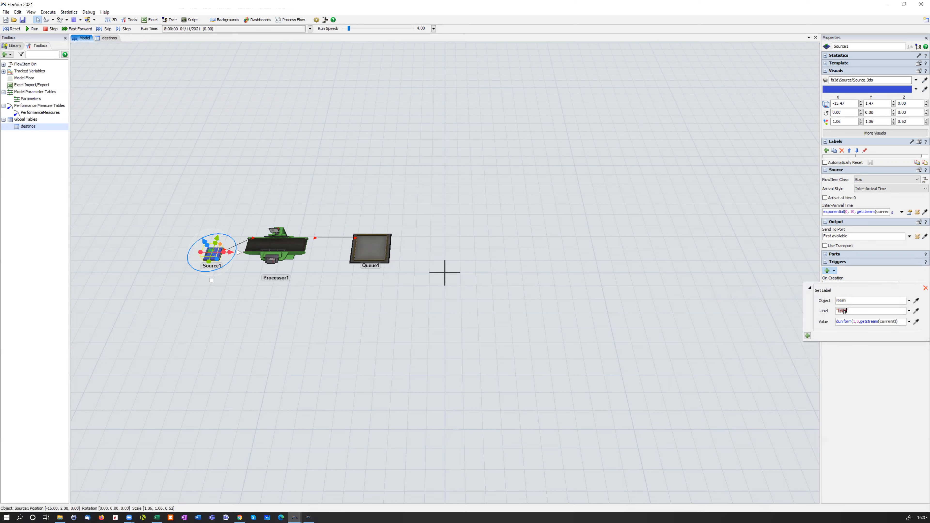
pyautogui.write('destino')
# Set the label's value to Table("destinos")[duniform(1,30)][1]
pyautogui.moveTo(900, 323); pyautogui.dragTo(828, 320)
pyautogui.press('BackSpace')
pyautogui.write('Table(')
pyautogui.press('Return')
pyautogui.write('[][]')
pyautogui.press('Left')
pyautogui.write('duni')
pyautogui.press('Return')
pyautogui.write('(')
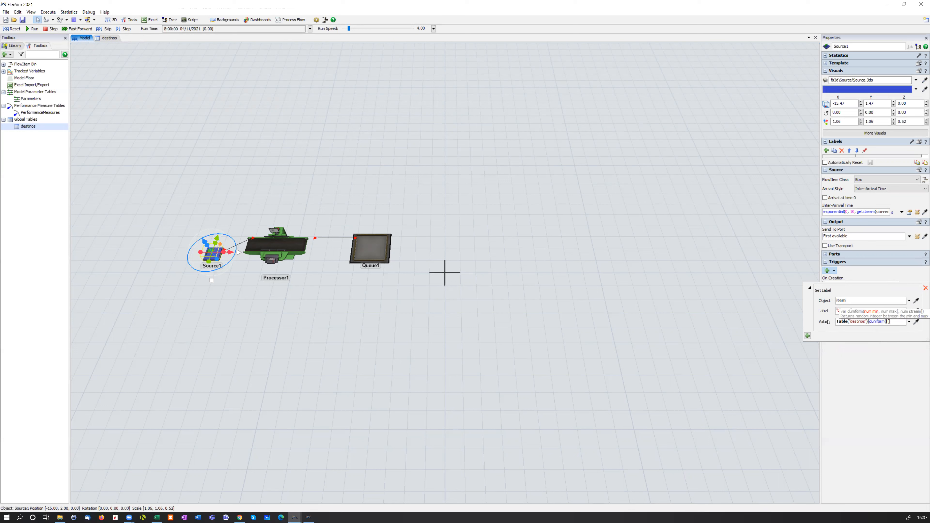
pyautogui.write('1,30)]')
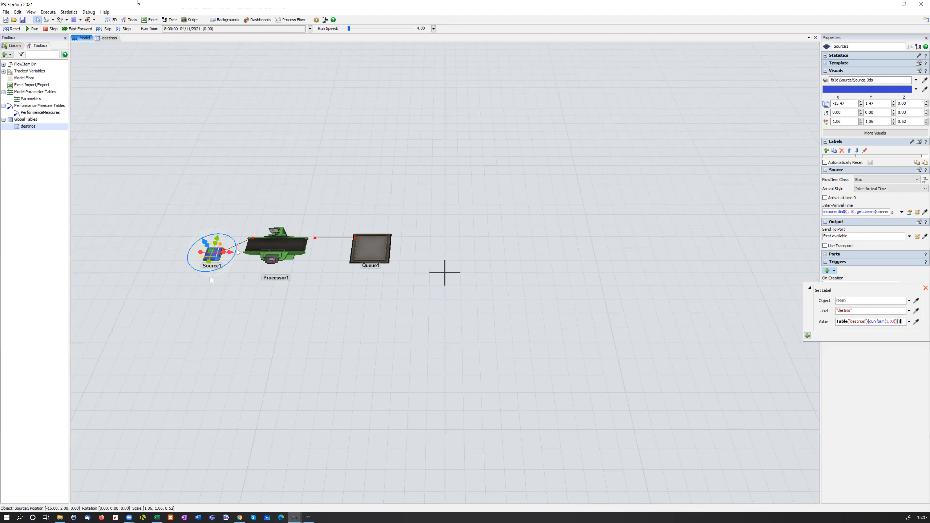
# Check the destinos table and run the model at a run speed of 128
pyautogui.click(115, 38)
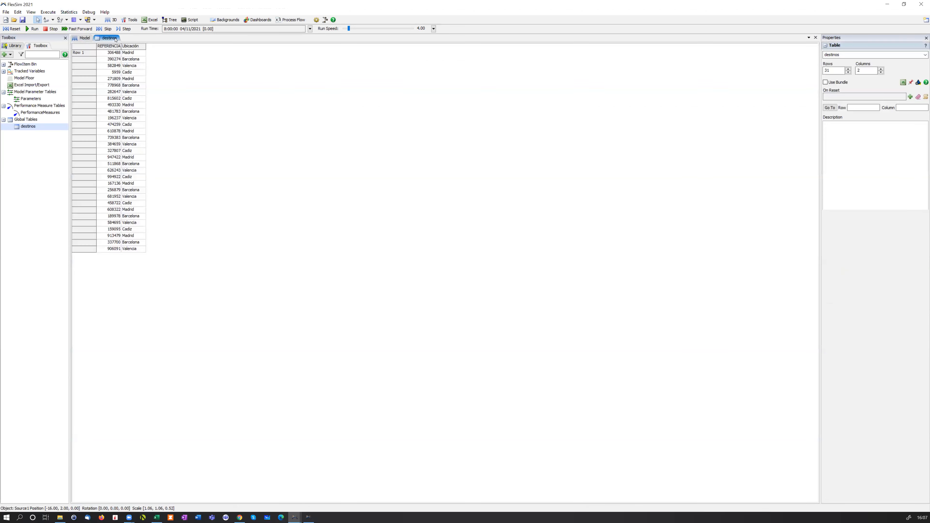
pyautogui.click(84, 38)
pyautogui.click(635, 289)
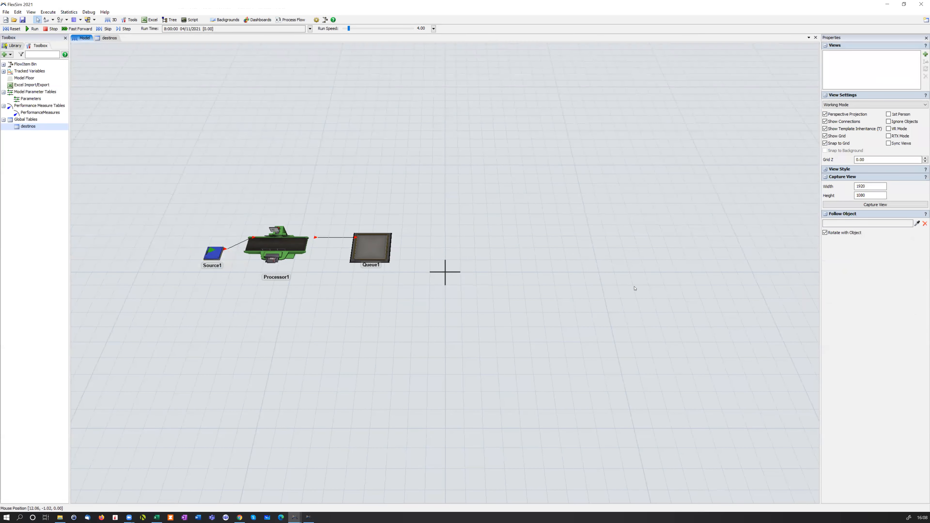
pyautogui.hotkey('ctrl', 'Up')
pyautogui.hotkey('ctrl', 'Up')
pyautogui.hotkey('ctrl', 'Up')
pyautogui.hotkey('ctrl', 'Up')
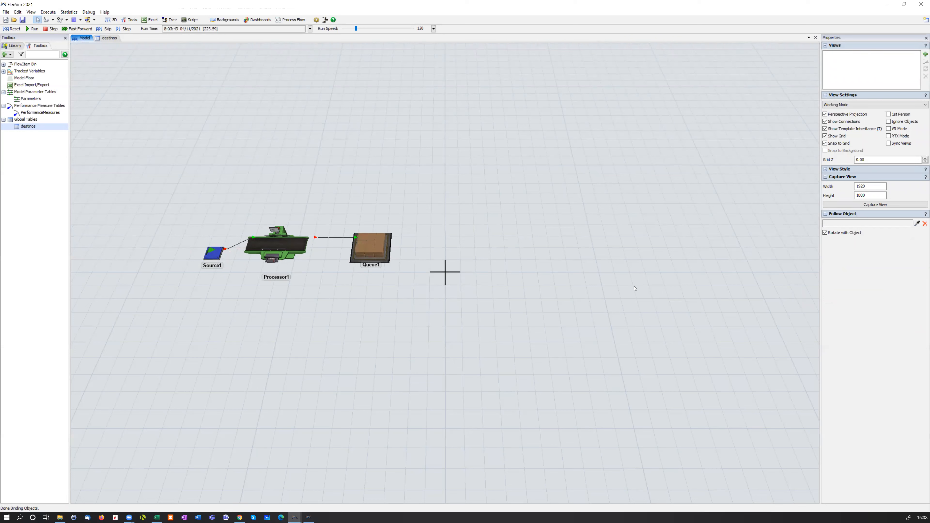
# Inspect the destino labels of several boxes in the Queue and compare them with the destinos table
pyautogui.click(378, 251)
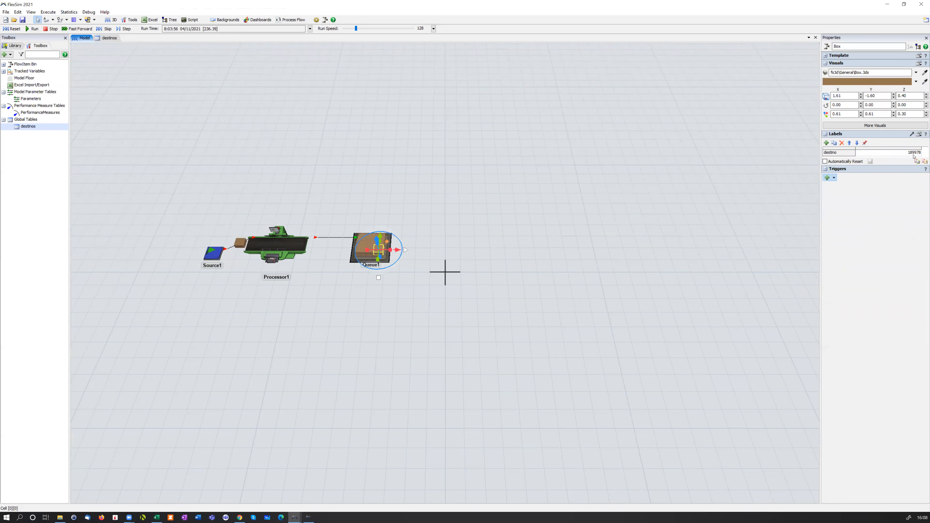
pyautogui.click(520, 212)
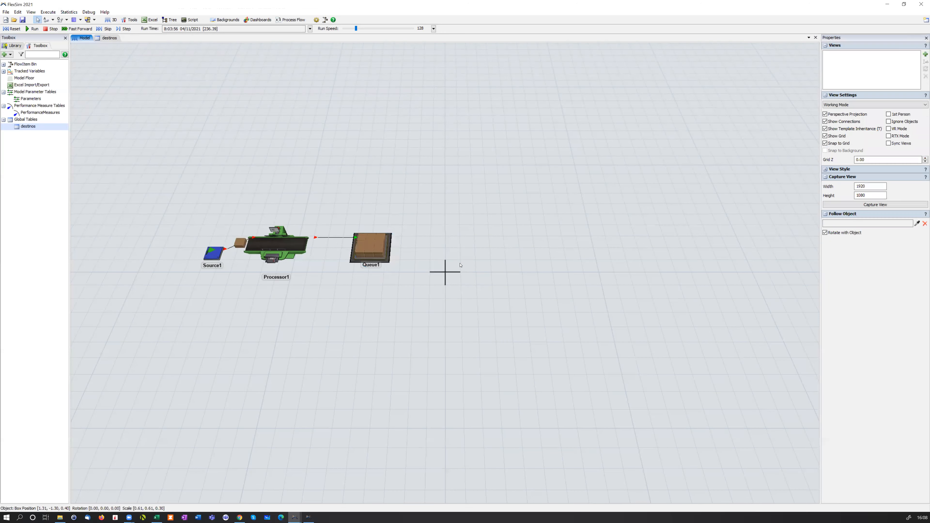
pyautogui.click(362, 243)
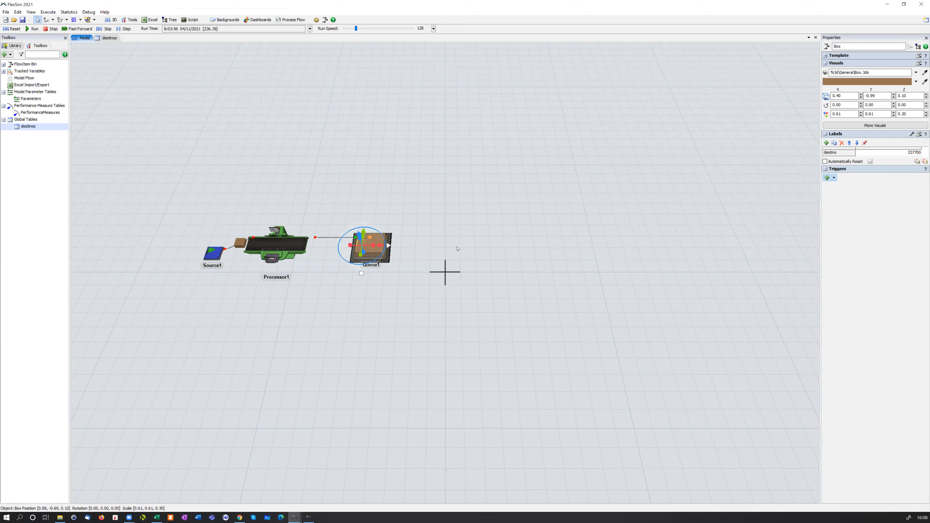
pyautogui.click(392, 233)
pyautogui.scroll(5, 393, 233)
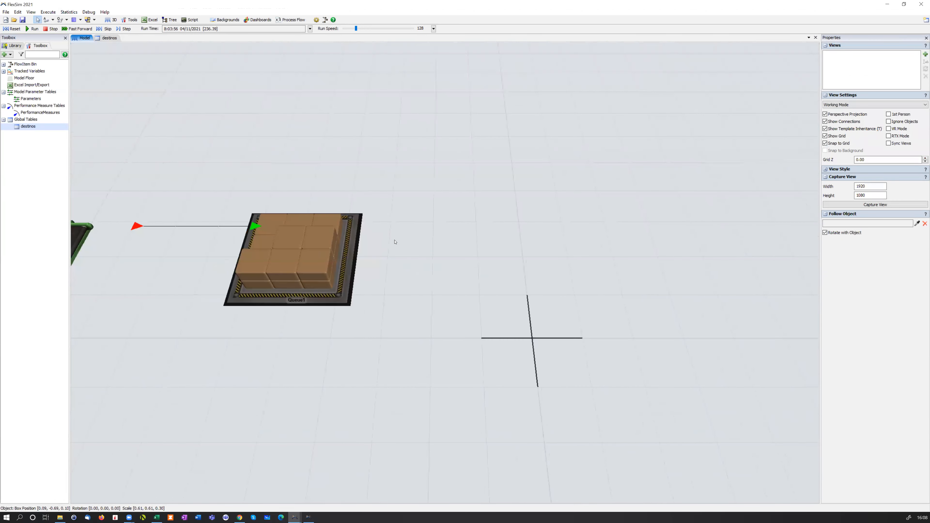
pyautogui.click(330, 225)
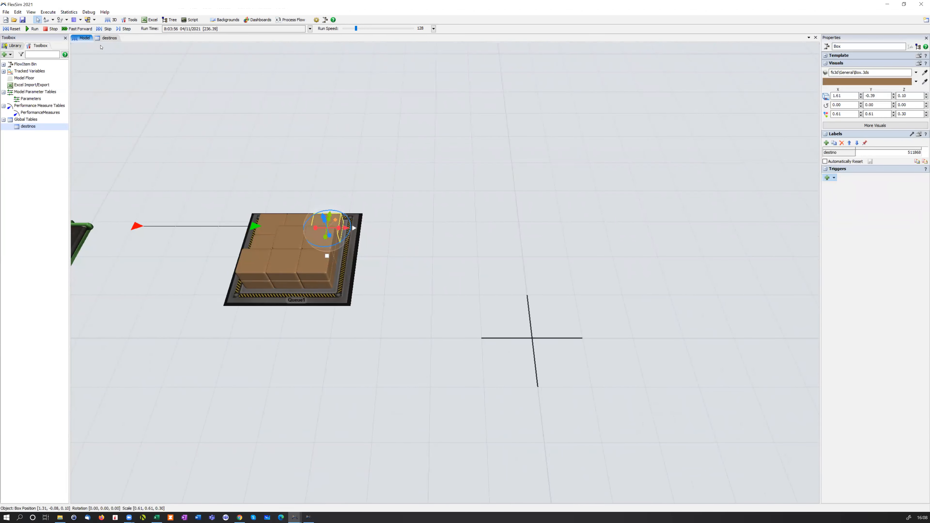
pyautogui.click(106, 38)
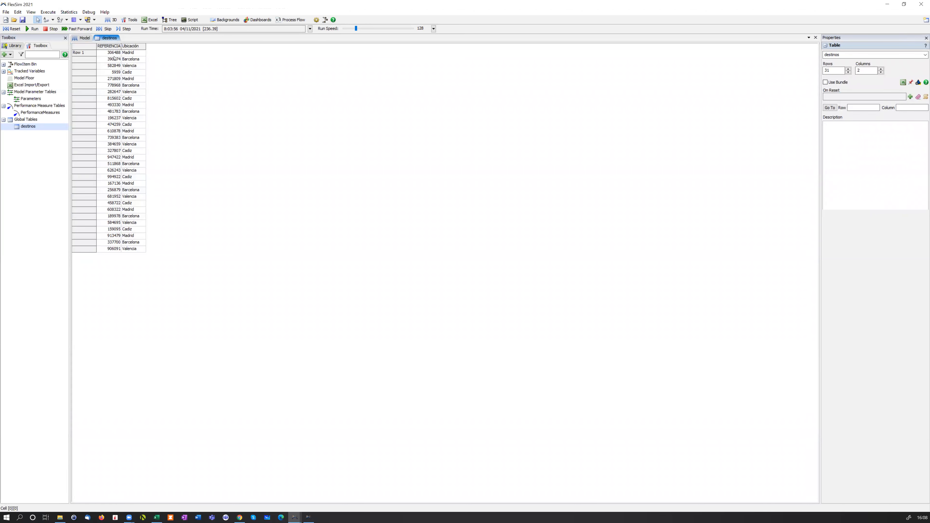
pyautogui.click(85, 38)
pyautogui.click(201, 137)
pyautogui.scroll(-3, 202, 138)
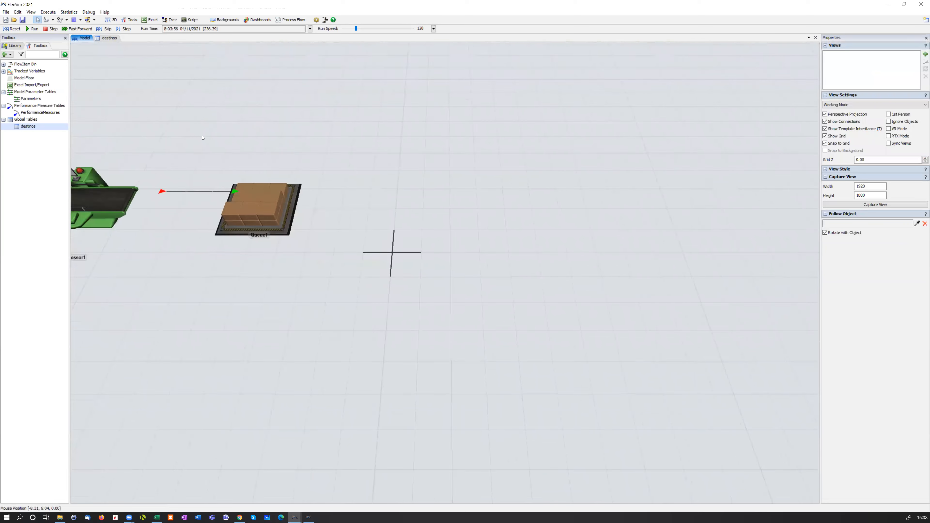
pyautogui.moveTo(203, 138); pyautogui.dragTo(323, 166)
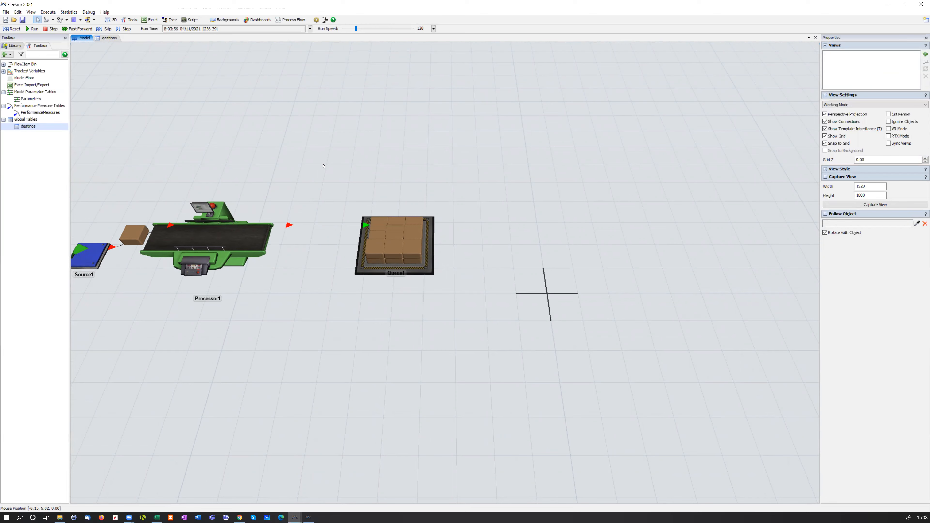
pyautogui.moveTo(327, 169); pyautogui.dragTo(325, 165, button='right')
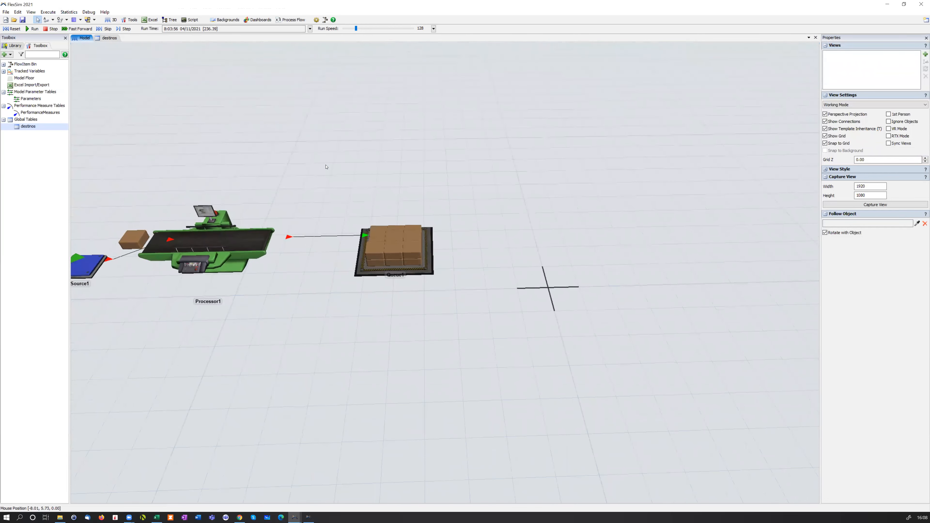
pyautogui.scroll(-2, 326, 166)
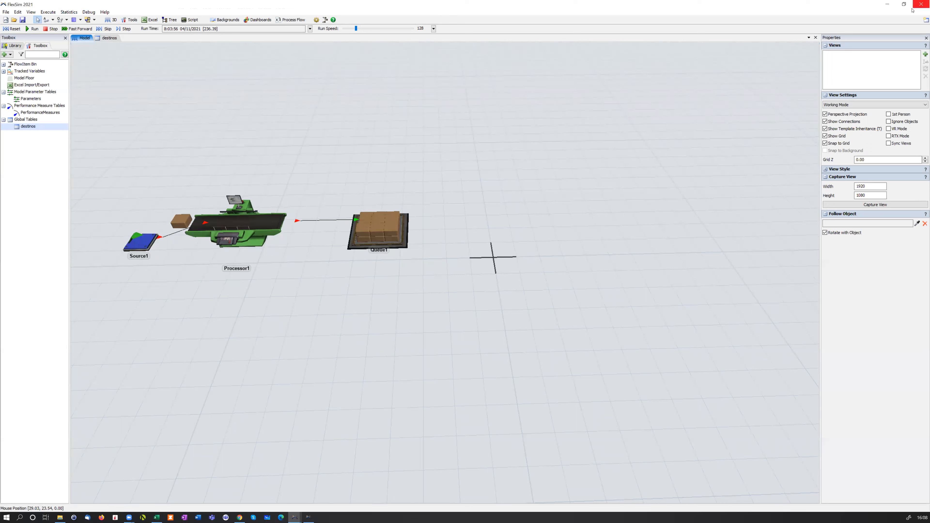
# Close the model without saving it
pyautogui.click(920, 4)
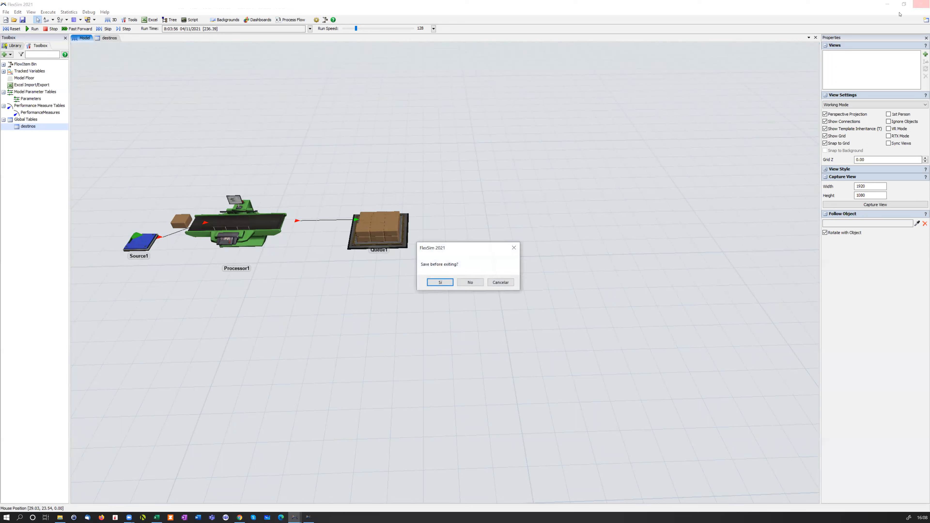
pyautogui.click(480, 283)
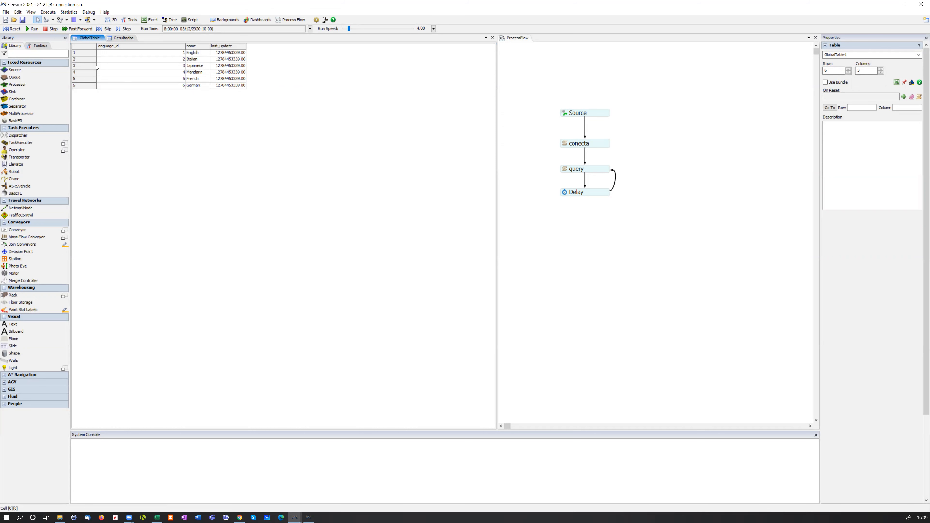
# Look up the Database Connector among the connectivity tools and open the existing DBConnector1
pyautogui.click(43, 46)
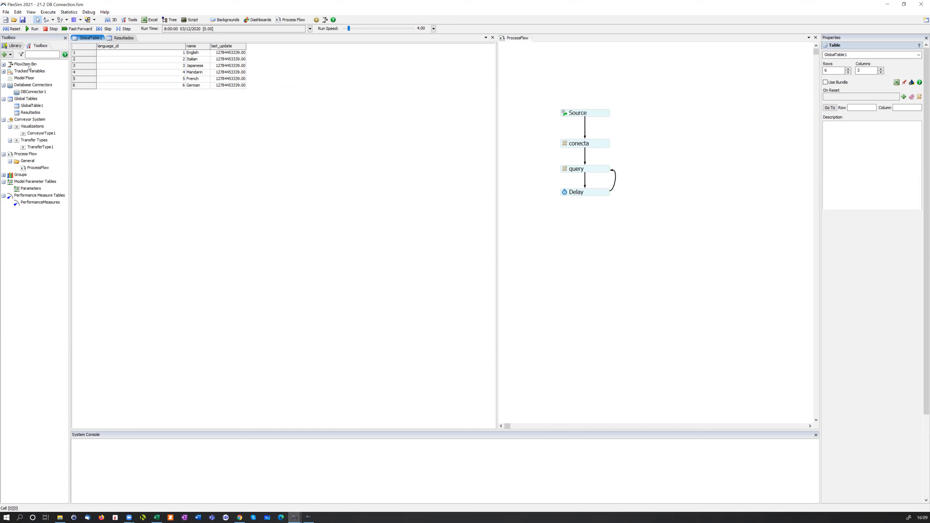
pyautogui.click(11, 55)
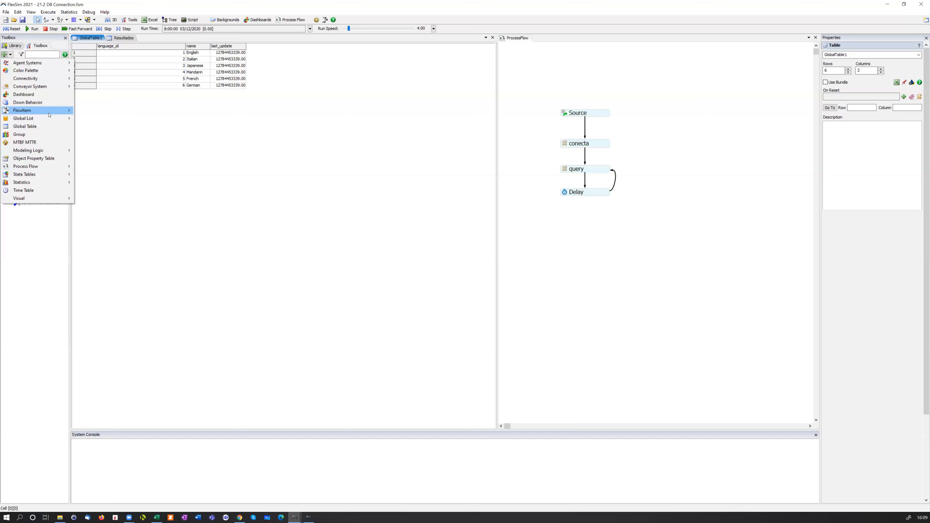
pyautogui.moveTo(50, 108)
pyautogui.moveTo(51, 80)
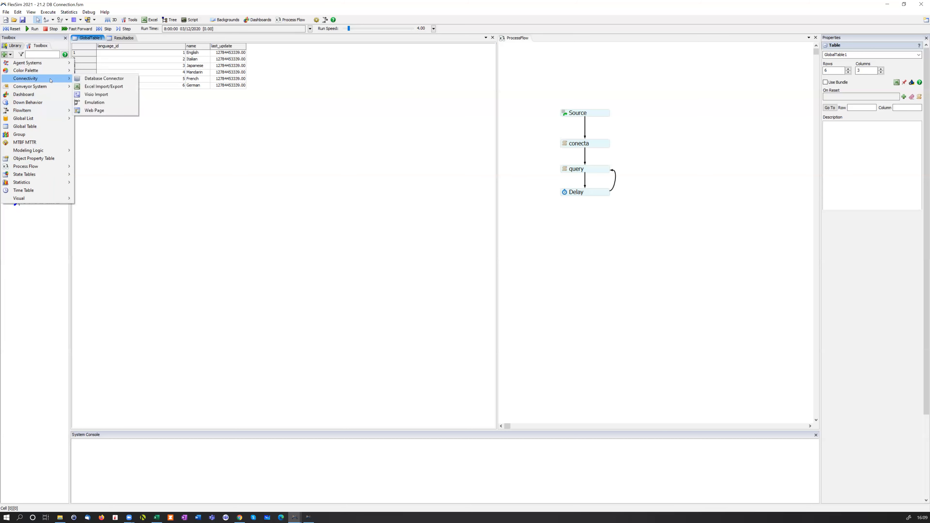
pyautogui.click(119, 79)
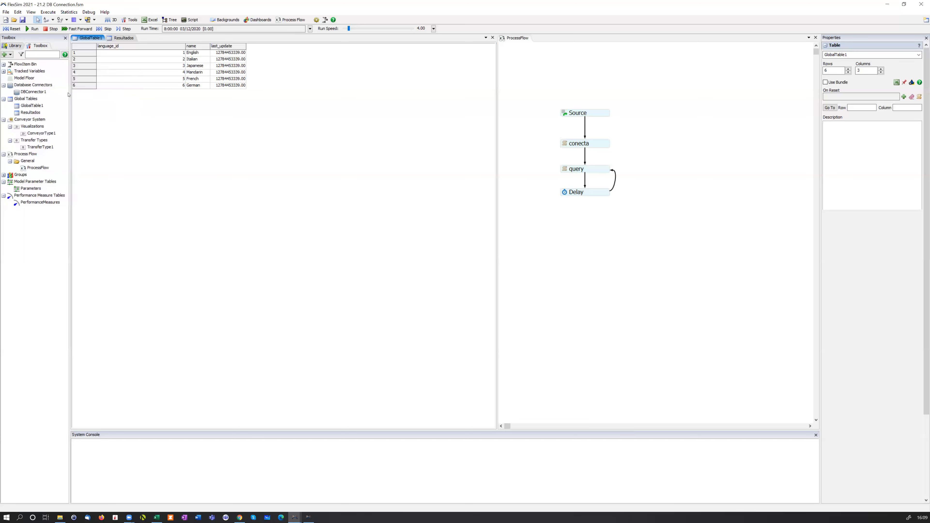
pyautogui.doubleClick(37, 92)
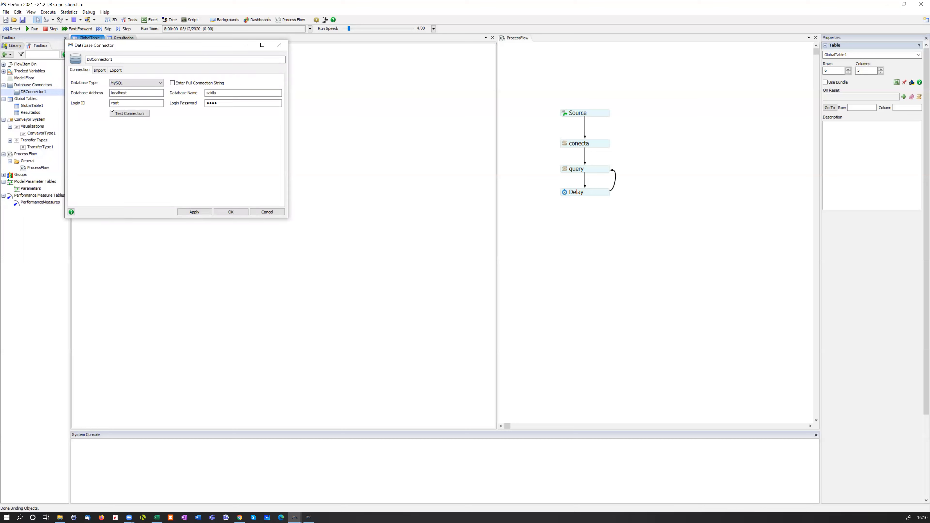
# Review the database types available for DBConnector1 and test its MySQL connection to the localhost database
pyautogui.click(139, 83)
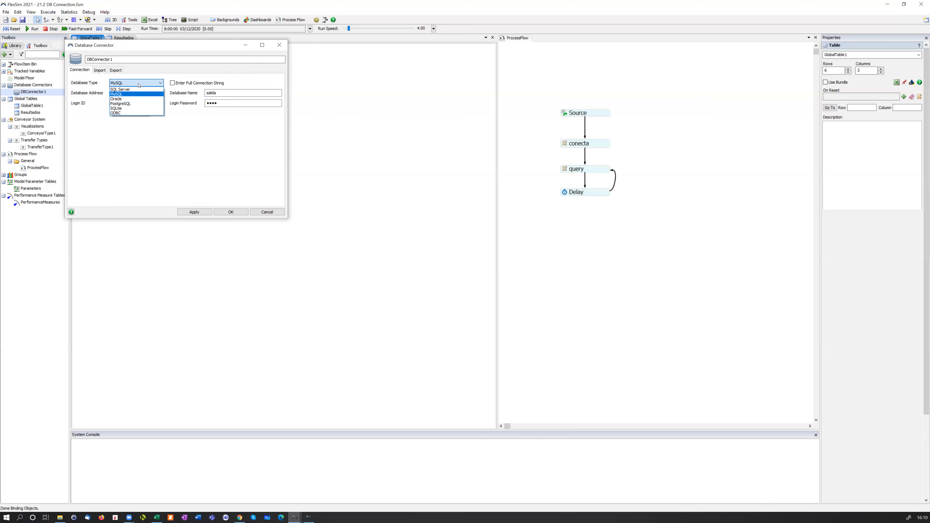
pyautogui.click(146, 76)
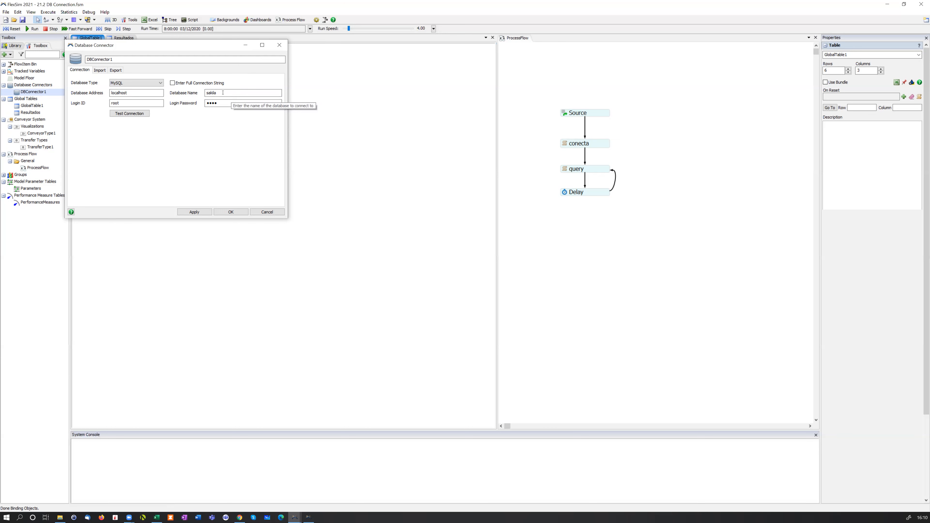
pyautogui.click(132, 115)
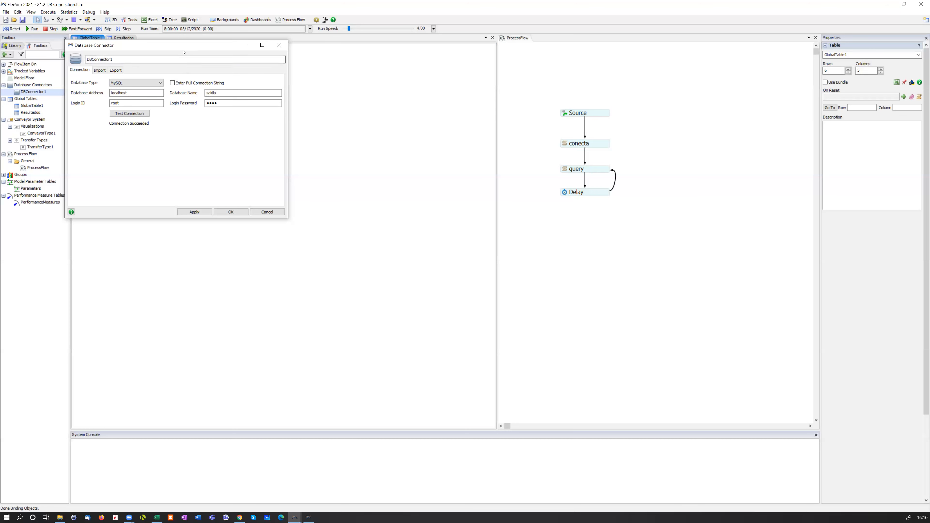
# Examine the SQL query that DBConnector1 uses to import data into GlobalTable1, and close the connector
pyautogui.moveTo(186, 46); pyautogui.dragTo(240, 70)
pyautogui.click(157, 96)
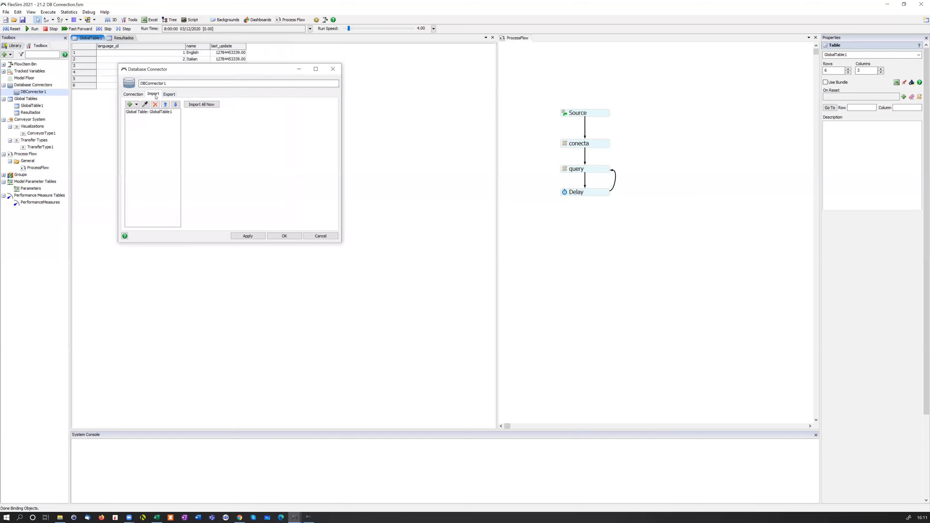
pyautogui.click(143, 95)
pyautogui.click(153, 95)
pyautogui.click(152, 112)
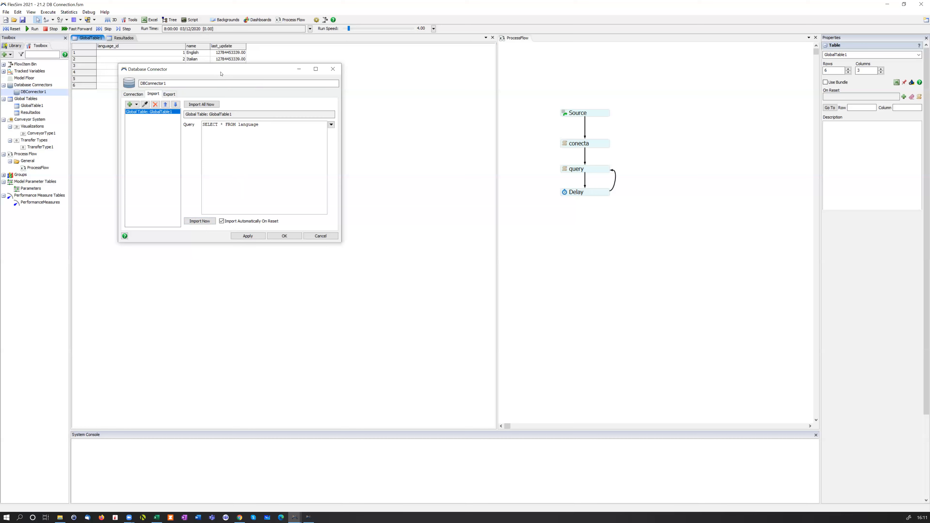
pyautogui.moveTo(221, 73); pyautogui.dragTo(311, 135)
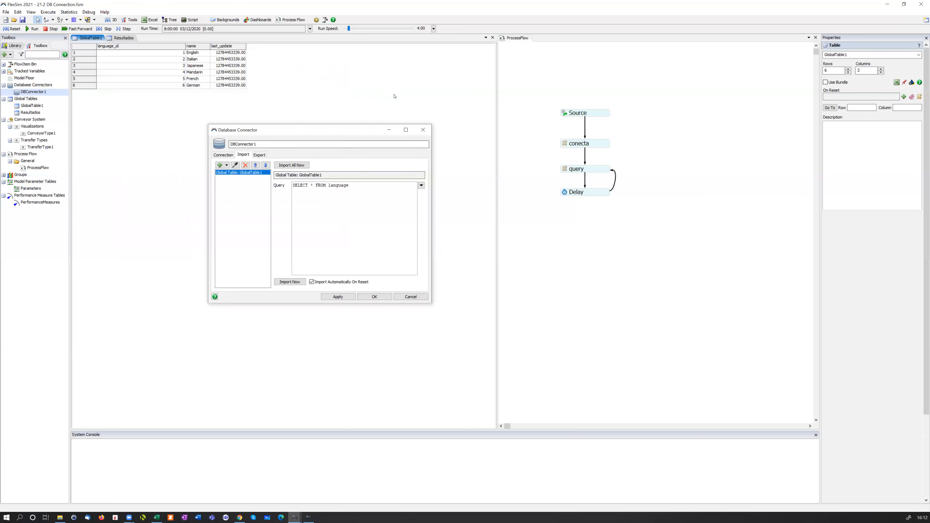
pyautogui.click(422, 130)
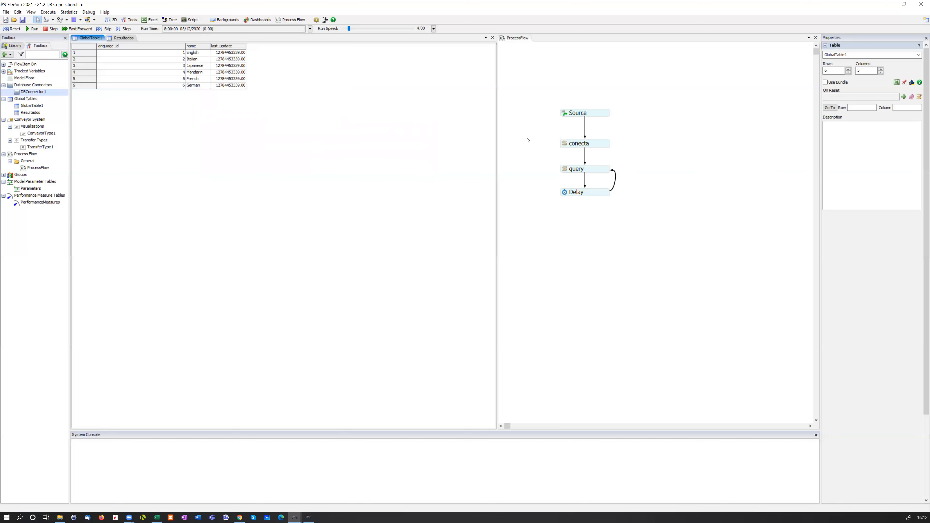
pyautogui.click(543, 132)
pyautogui.scroll(1, 536, 134)
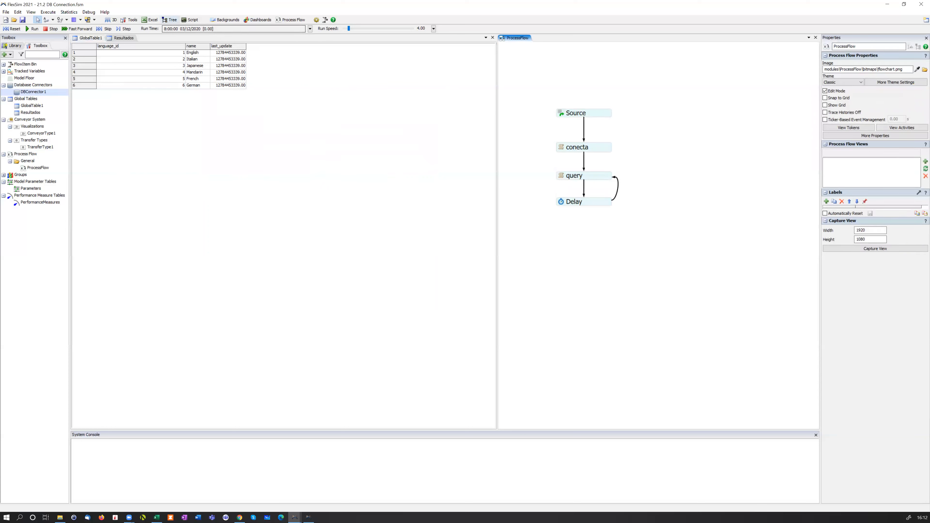
pyautogui.click(105, 12)
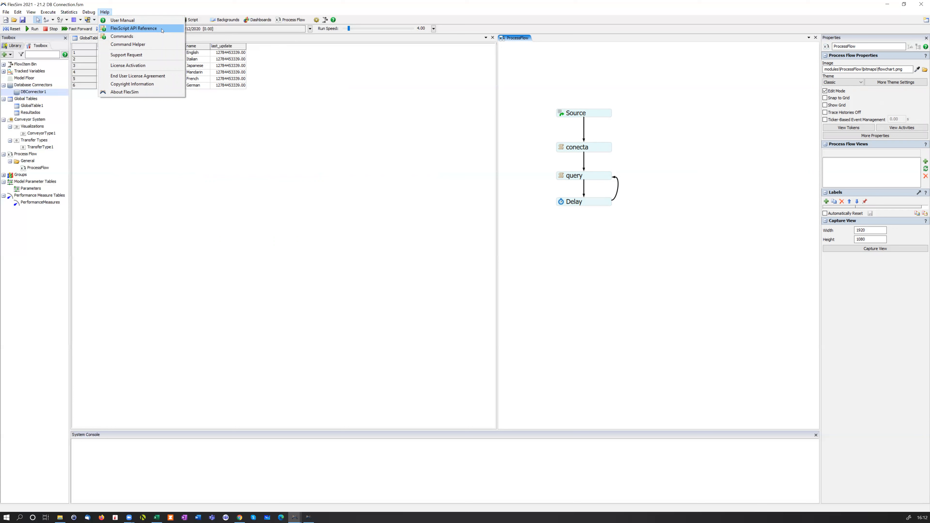
pyautogui.click(519, 111)
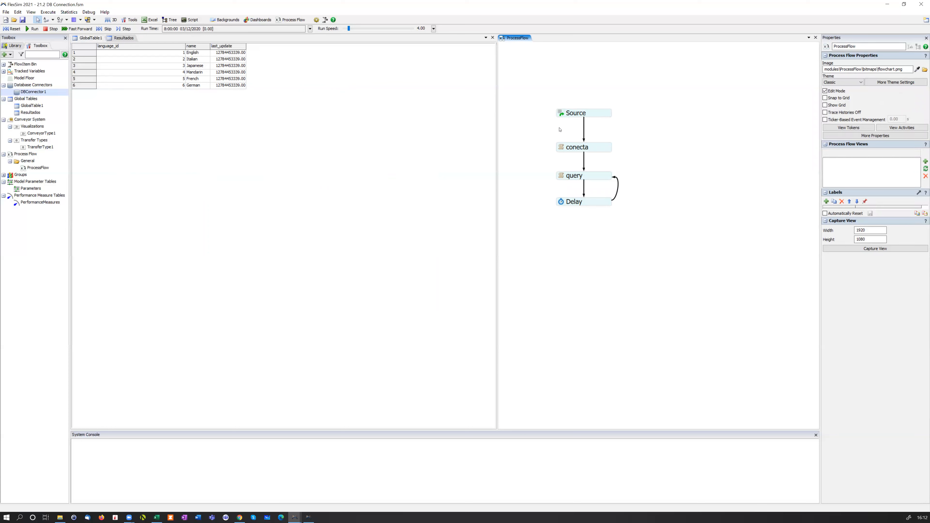
# Examine the custom code of the conecta activity that opens the database connection, and close the code editor
pyautogui.scroll(1, 570, 134)
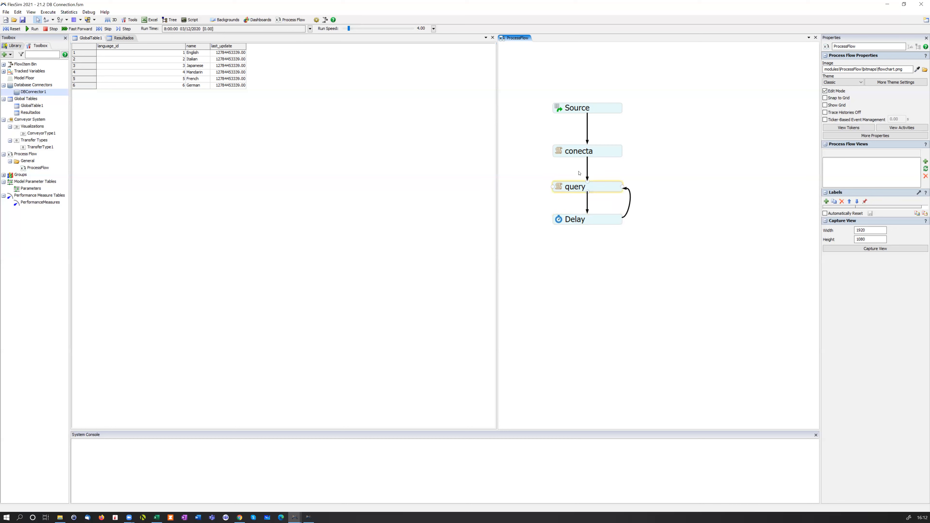
pyautogui.doubleClick(557, 152)
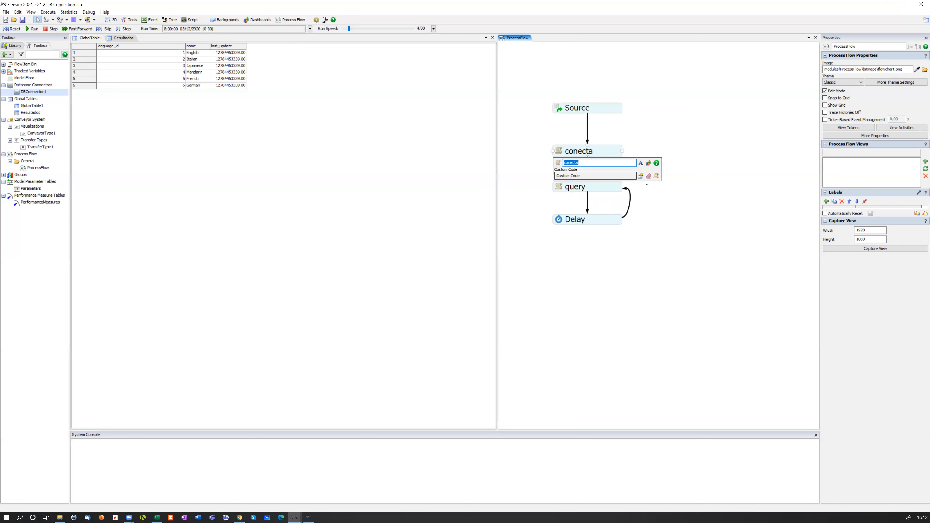
pyautogui.click(657, 177)
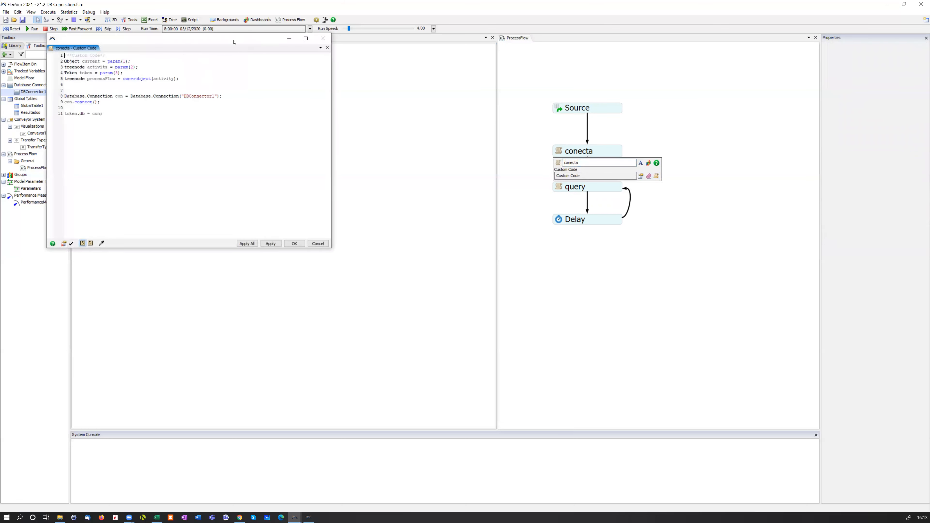
pyautogui.moveTo(235, 43); pyautogui.dragTo(481, 127)
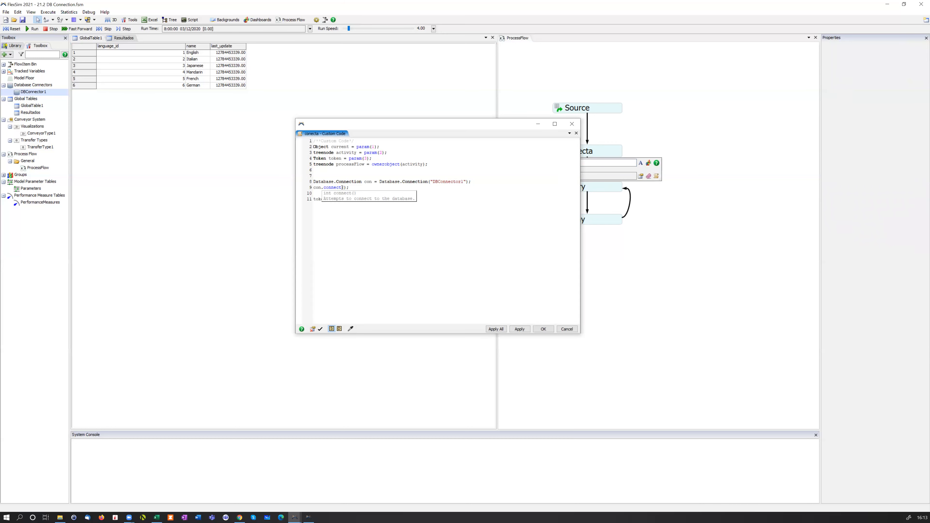
pyautogui.moveTo(343, 187)
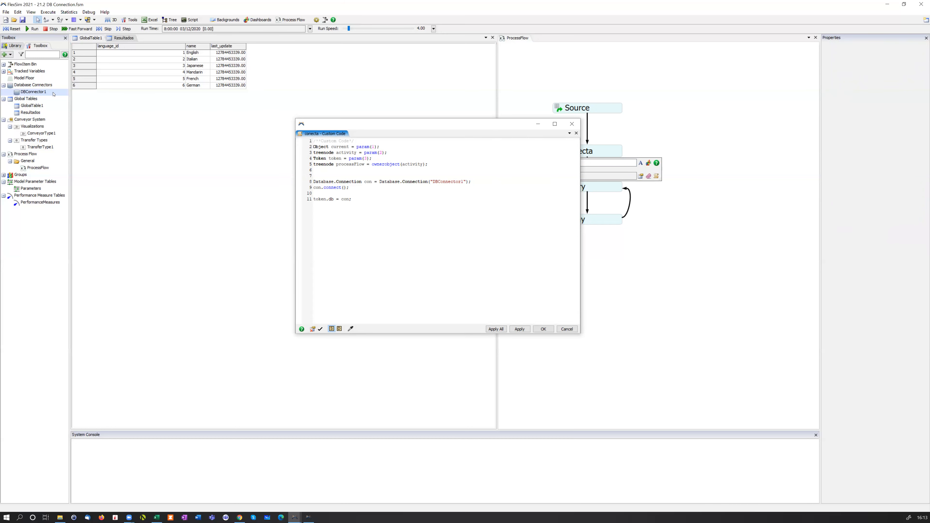
pyautogui.click(543, 329)
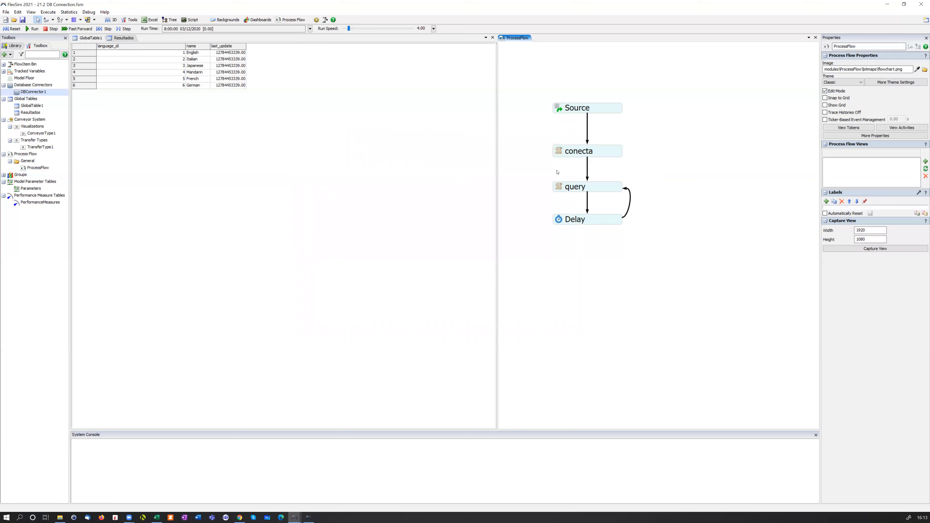
# Examine the custom code of the query activity alongside the Resultados table it fills, and close the code editor
pyautogui.doubleClick(559, 186)
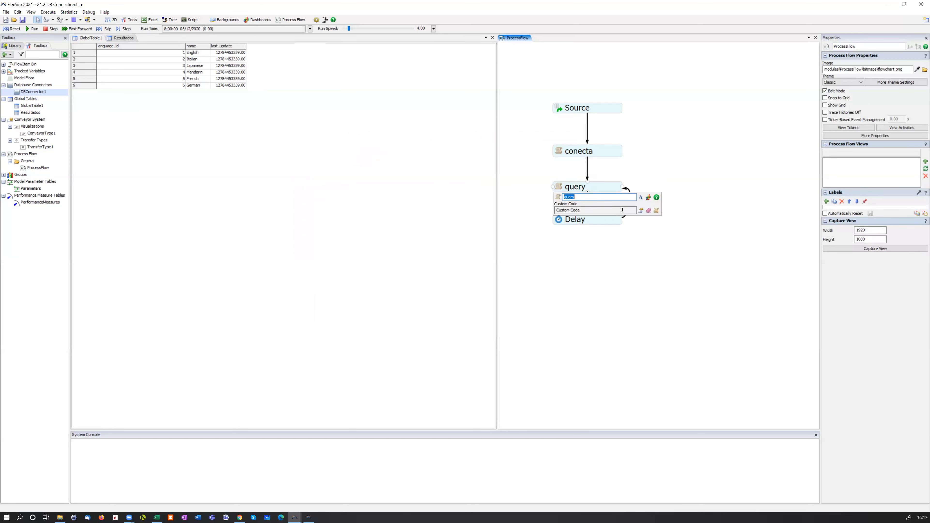
pyautogui.click(641, 210)
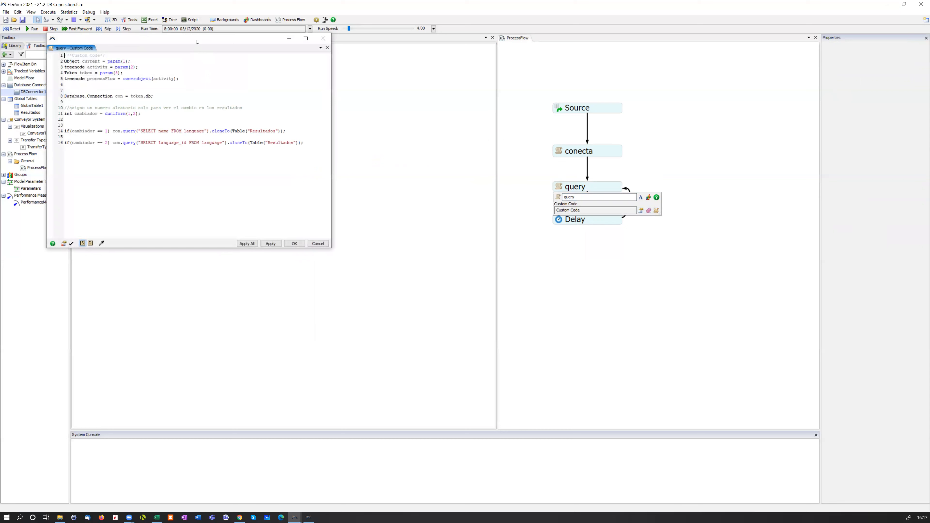
pyautogui.moveTo(197, 42); pyautogui.dragTo(405, 177)
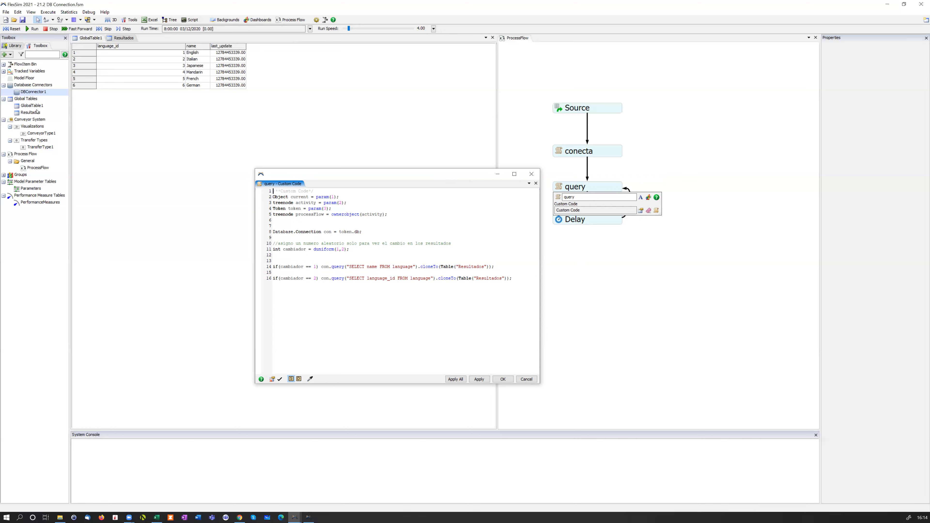
pyautogui.click(127, 38)
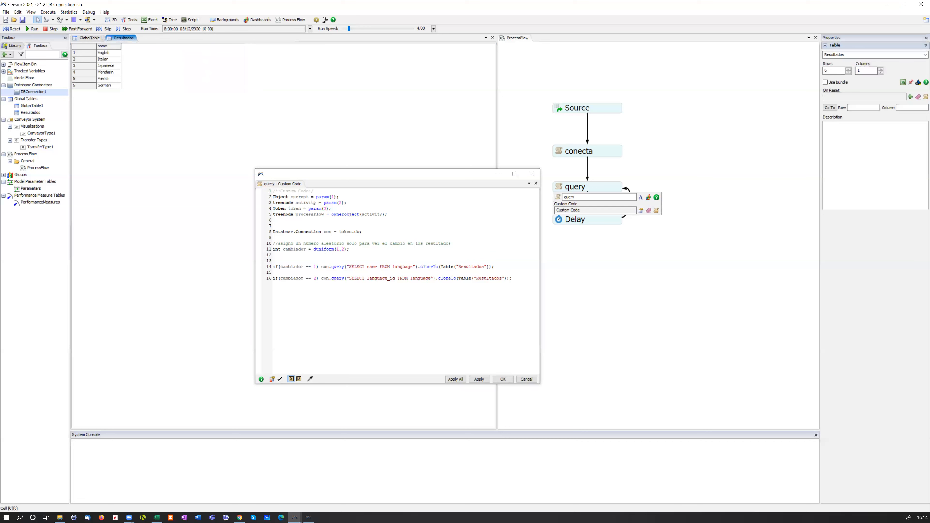
pyautogui.click(597, 247)
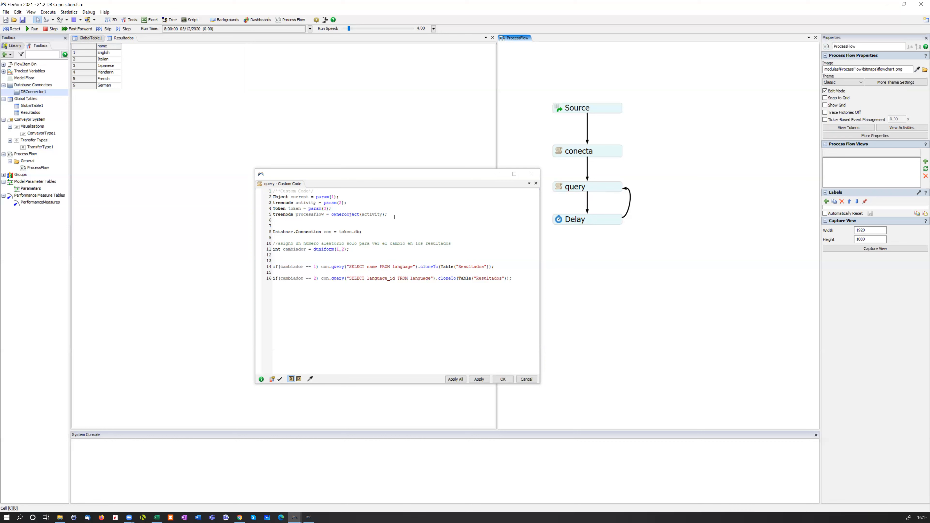
pyautogui.click(506, 377)
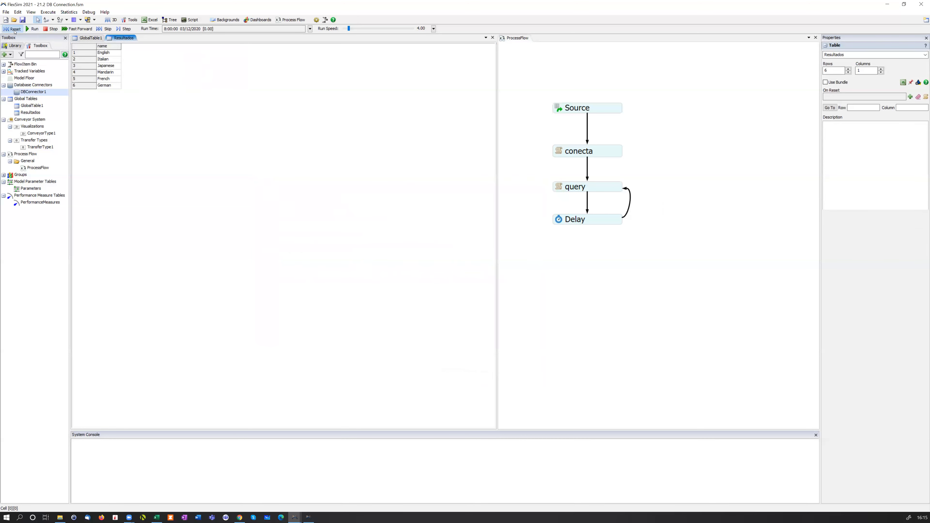
# Run the model while watching the Resultados table, check the Delay activity's time, stop the run and view GlobalTable1
pyautogui.click(33, 28)
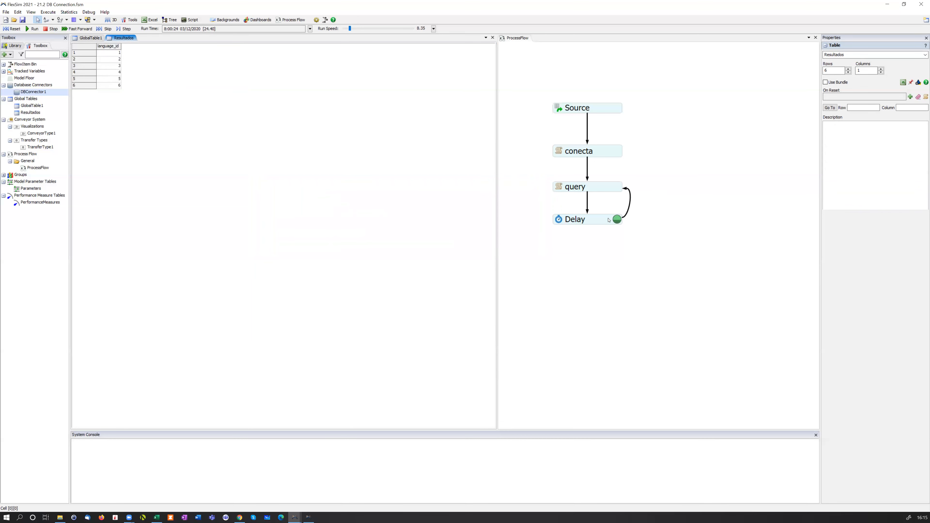
pyautogui.click(564, 221)
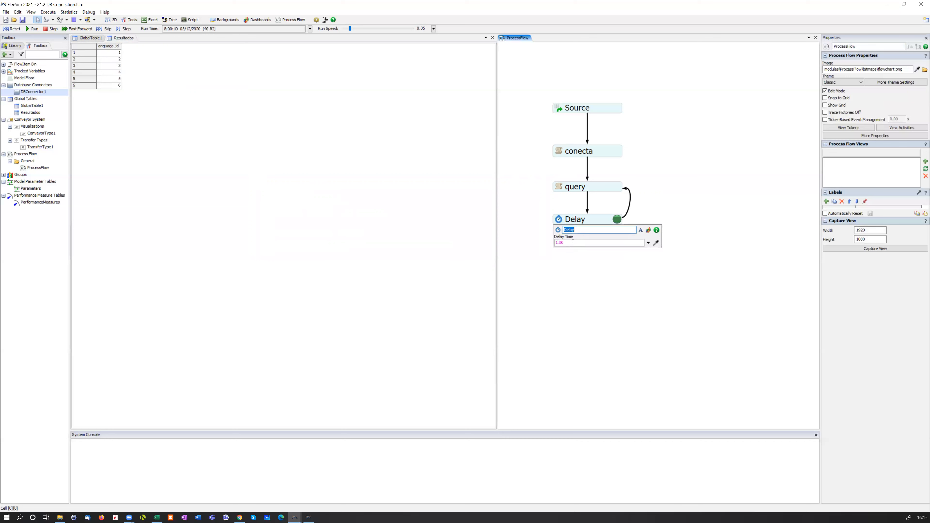
pyautogui.click(579, 262)
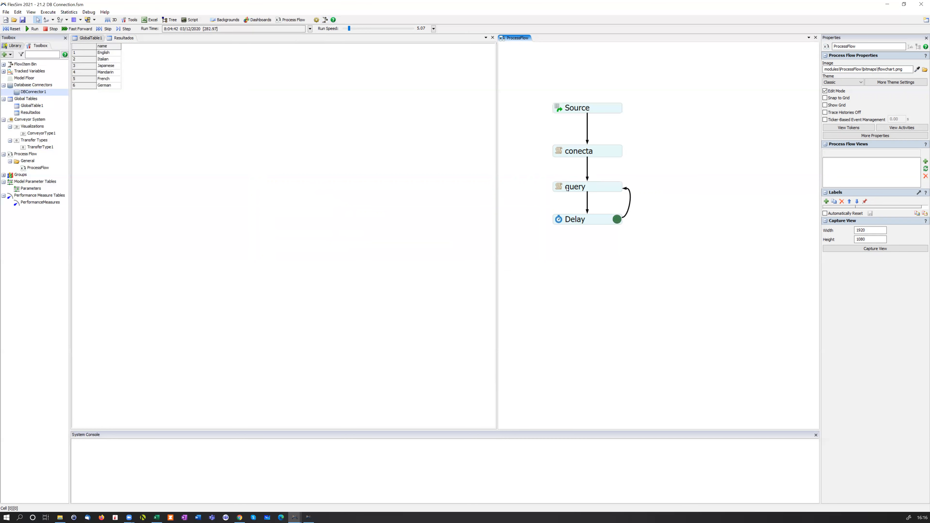
pyautogui.click(50, 29)
pyautogui.click(96, 38)
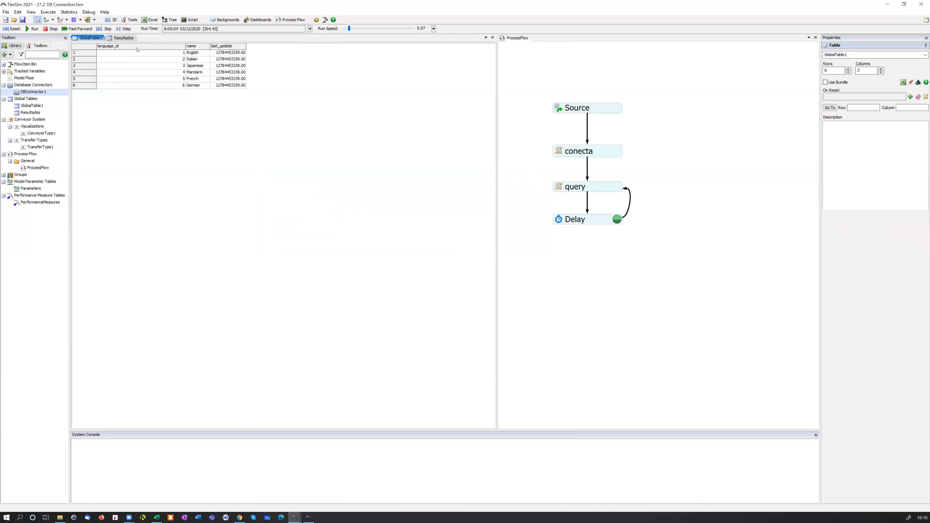
# Close the database connection model
pyautogui.click(921, 5)
pyautogui.click(470, 283)
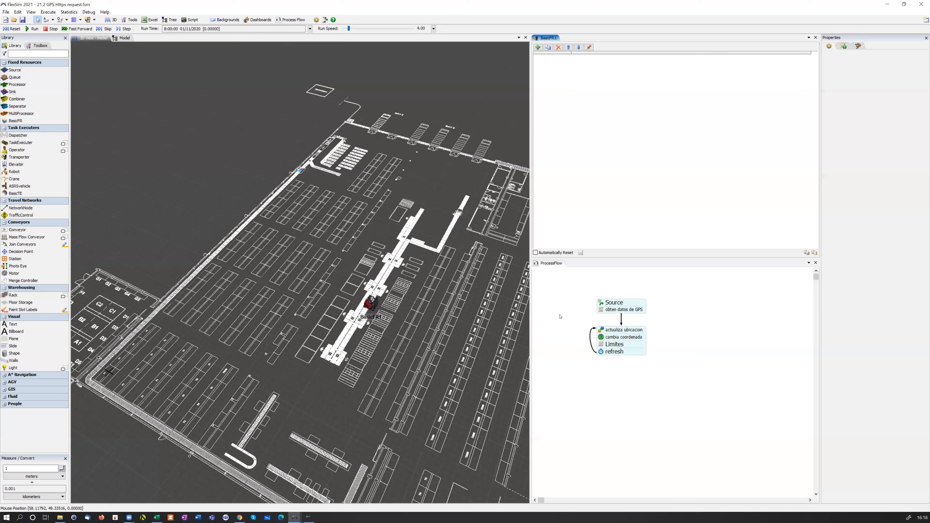
# Examine the full custom code of the obten datos de GPS activity, including its Http.Request URL, and close the code editor
pyautogui.click(590, 309)
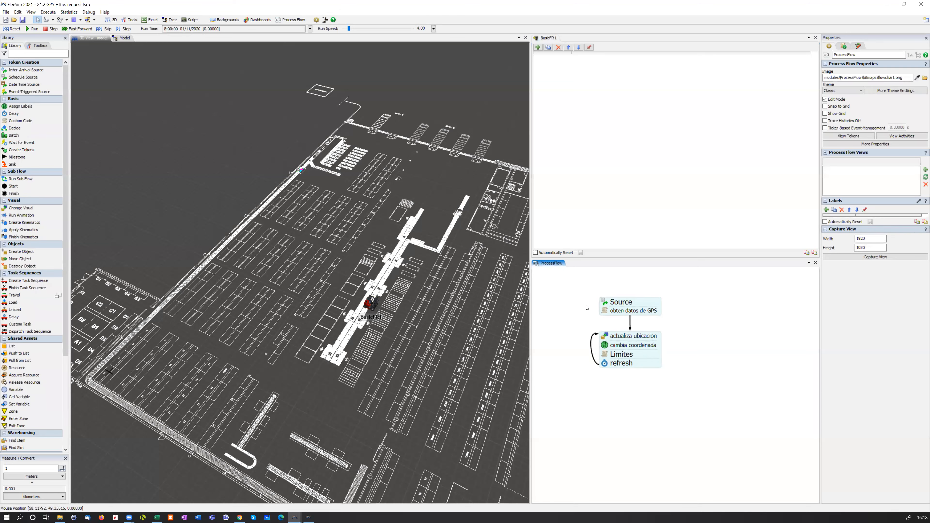
pyautogui.scroll(1, 587, 308)
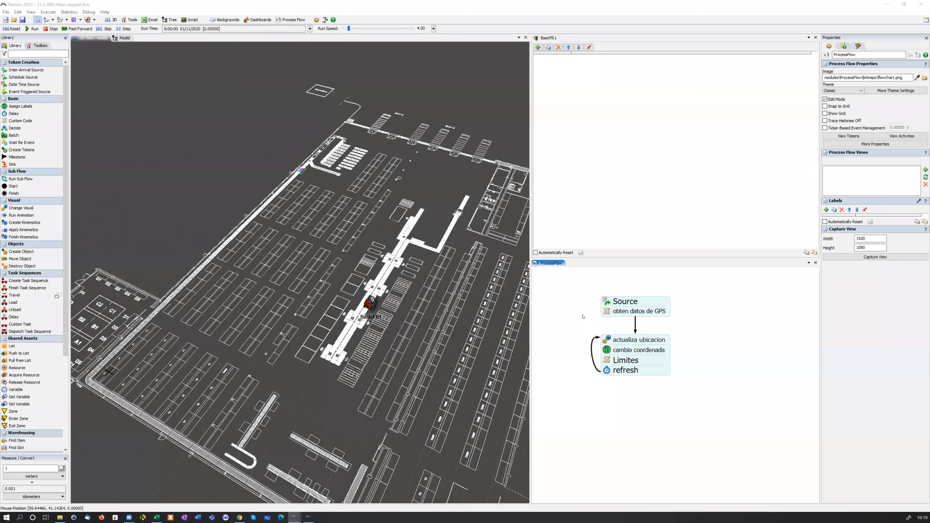
pyautogui.click(609, 298)
pyautogui.click(607, 312)
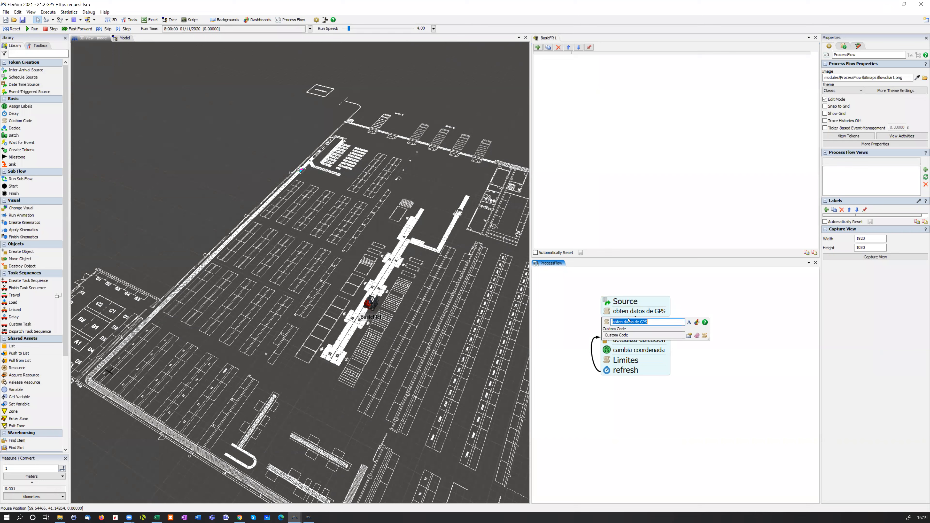
pyautogui.click(705, 336)
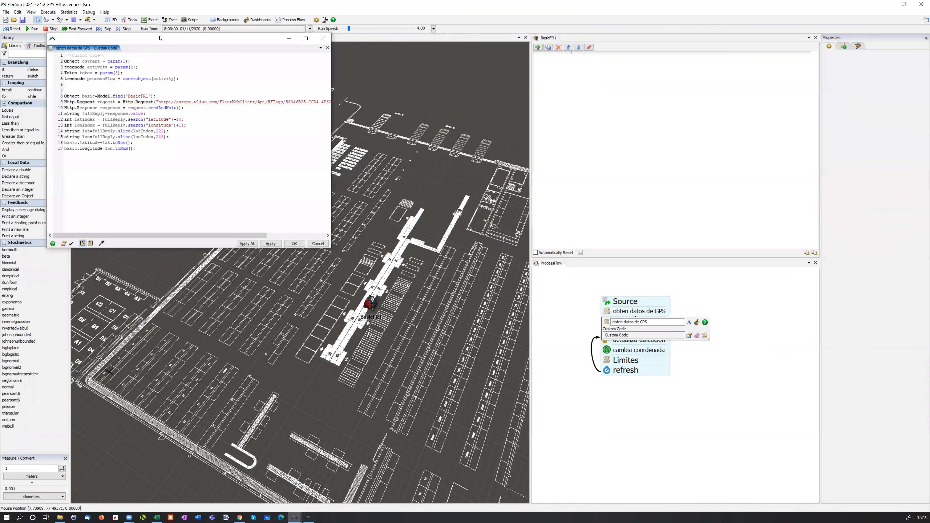
pyautogui.moveTo(164, 38); pyautogui.dragTo(531, 105)
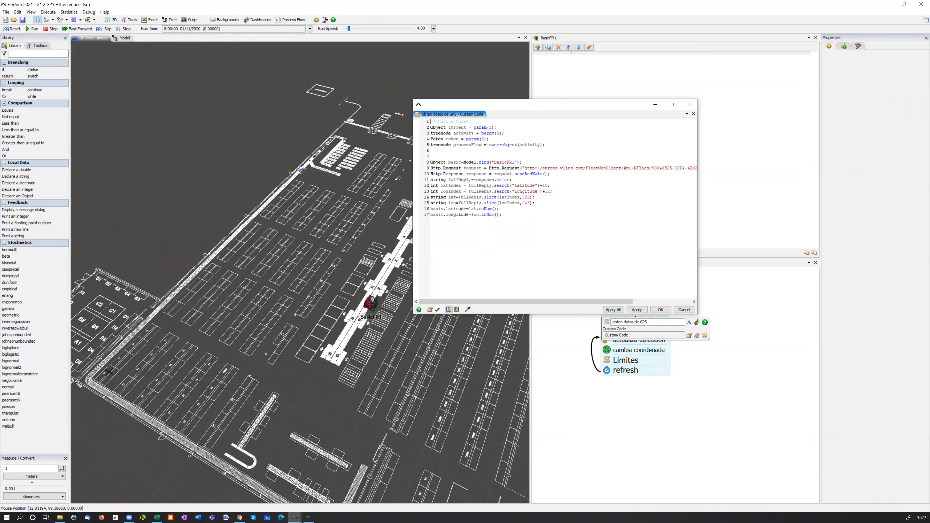
pyautogui.moveTo(518, 302); pyautogui.dragTo(565, 302)
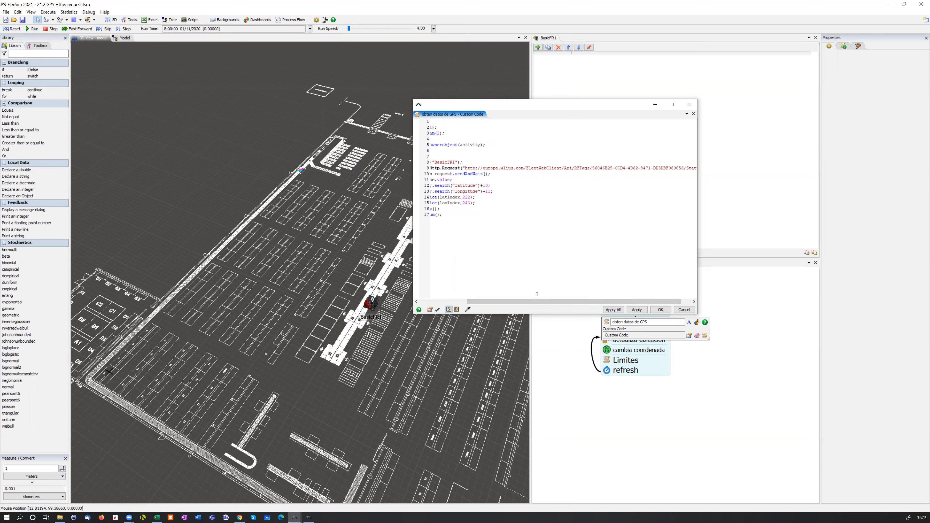
pyautogui.moveTo(549, 302)
pyautogui.mouseDown()
pyautogui.moveTo(561, 303)
pyautogui.moveTo(534, 308)
pyautogui.moveTo(545, 307)
pyautogui.mouseUp()
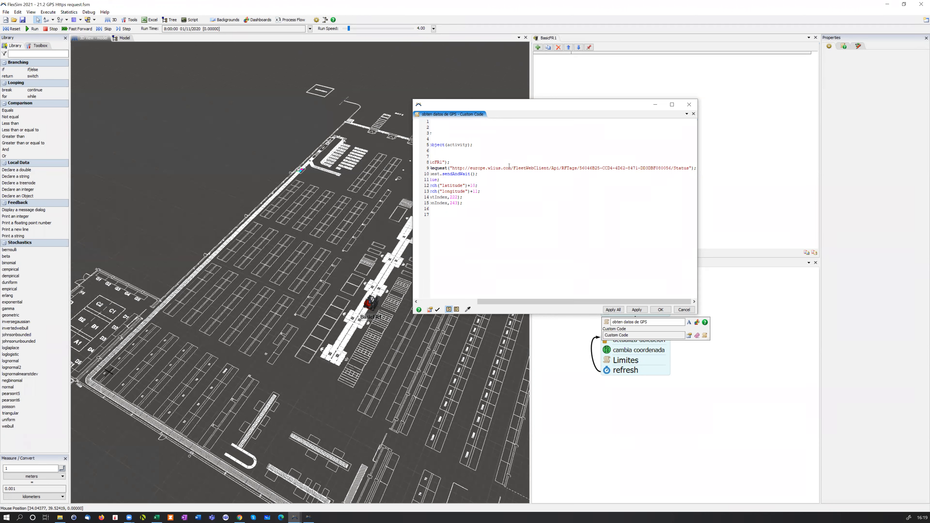
pyautogui.moveTo(555, 301); pyautogui.dragTo(497, 301)
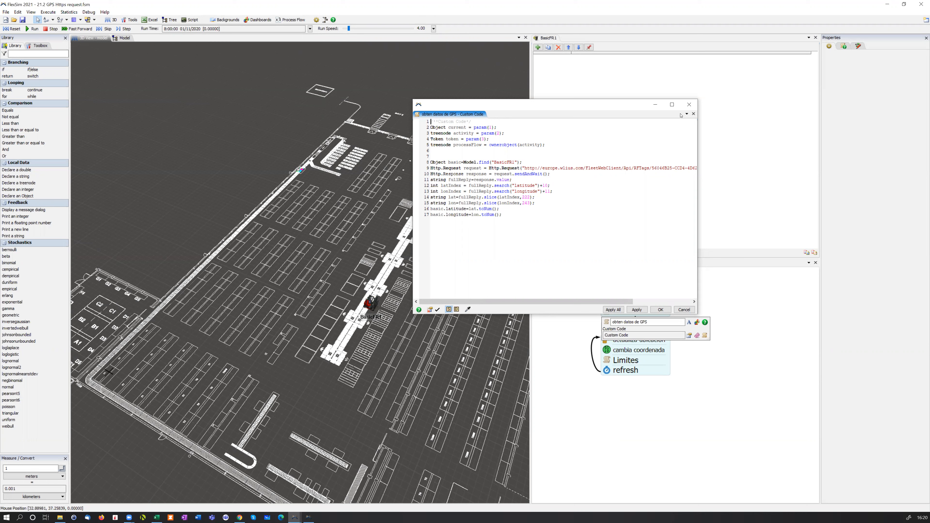
pyautogui.click(688, 104)
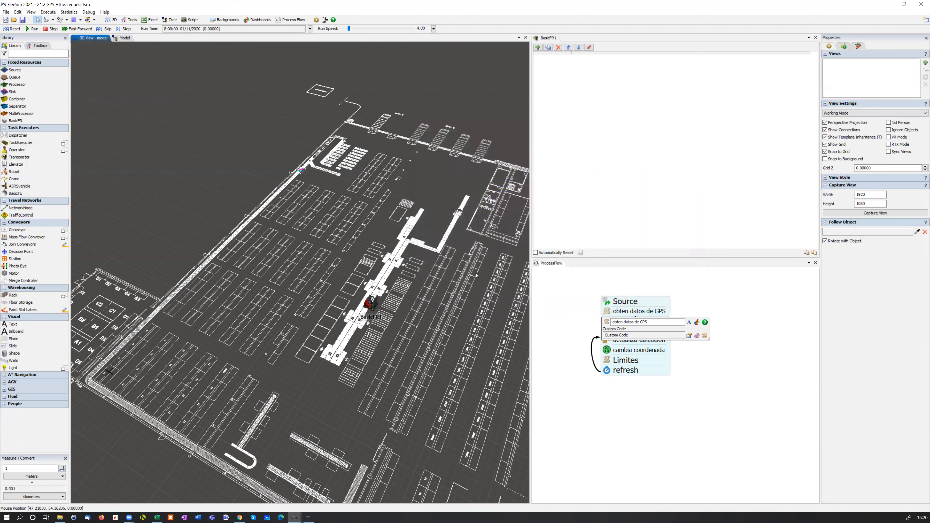
# Select the BasicFR1 forklift, reset and run the model, and watch its latitude and longitude labels
pyautogui.click(369, 305)
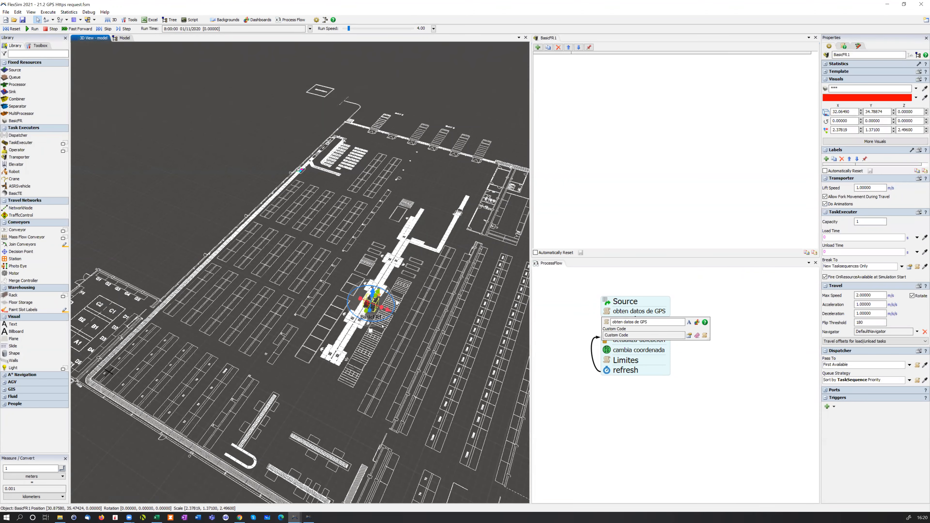
pyautogui.click(572, 153)
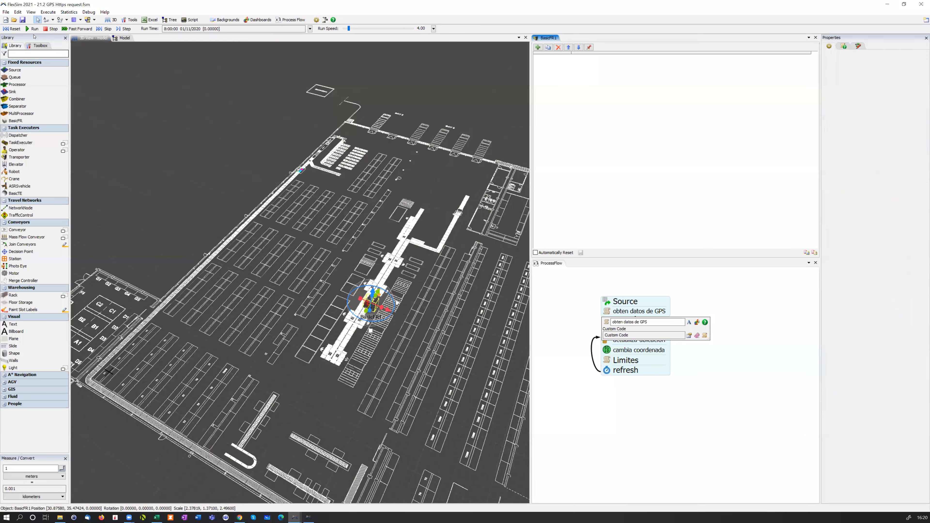
pyautogui.click(12, 30)
pyautogui.click(33, 30)
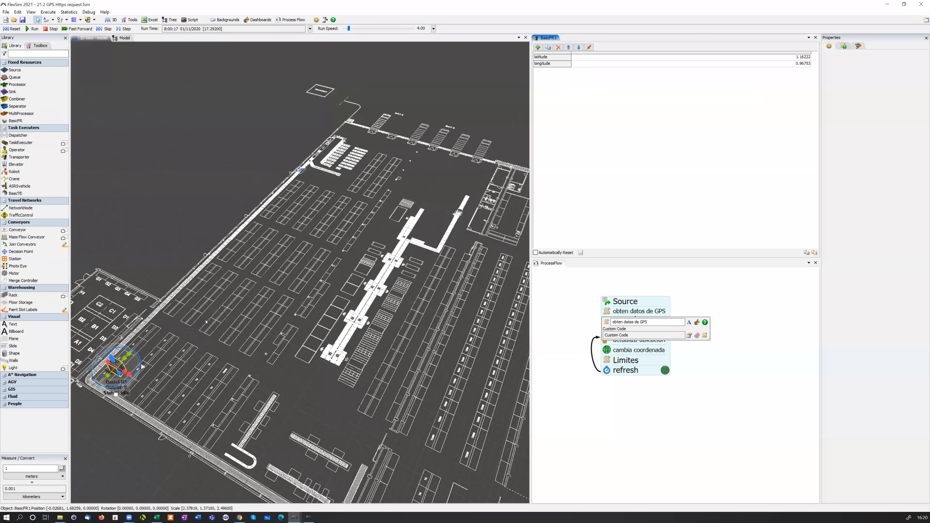
pyautogui.click(156, 256)
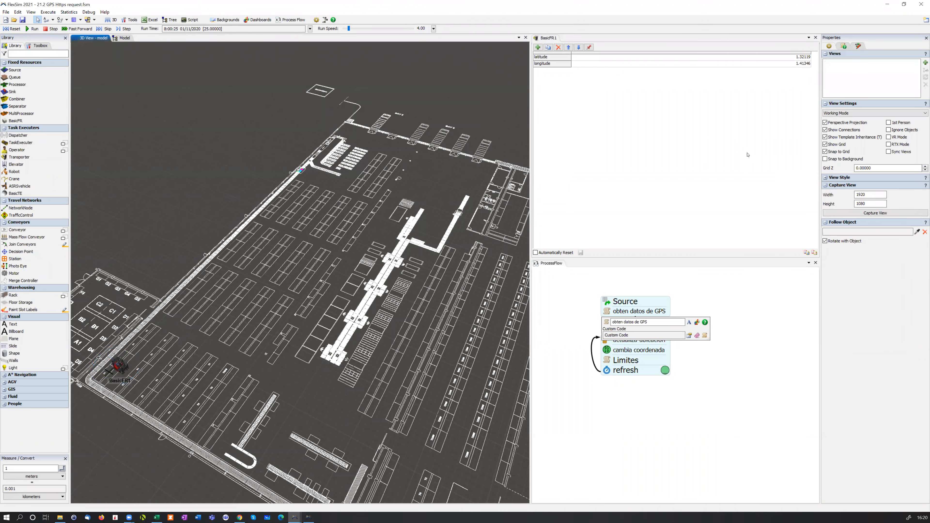
pyautogui.click(682, 291)
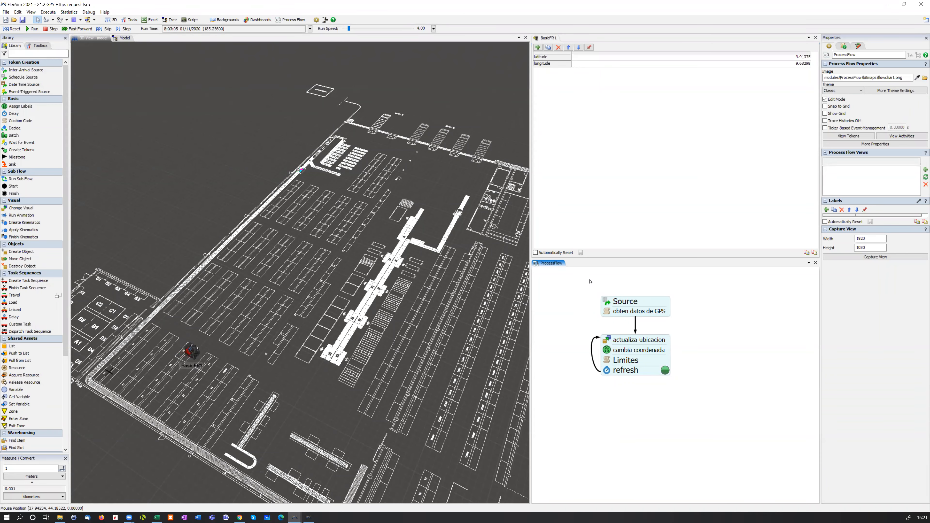
# Review the custom code of the obten datos de GPS activity again while the model runs, and close the editor
pyautogui.doubleClick(607, 312)
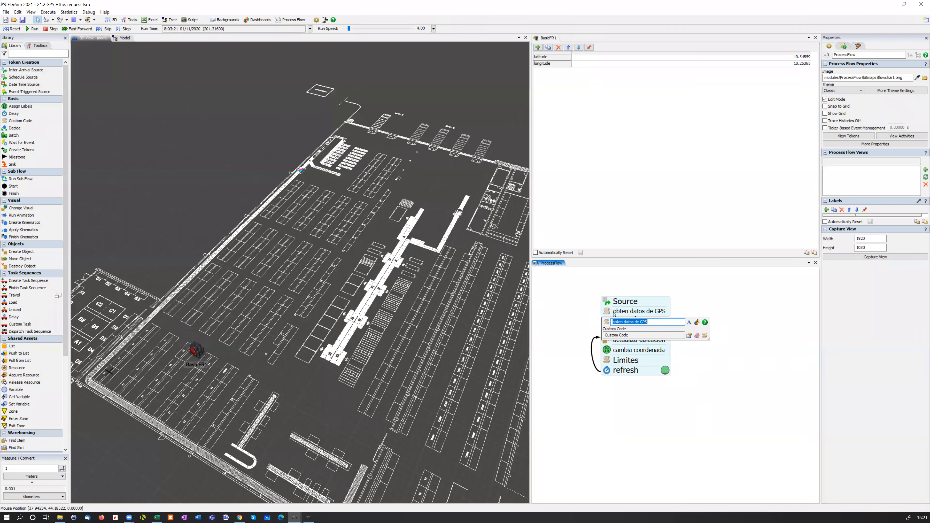
pyautogui.click(704, 335)
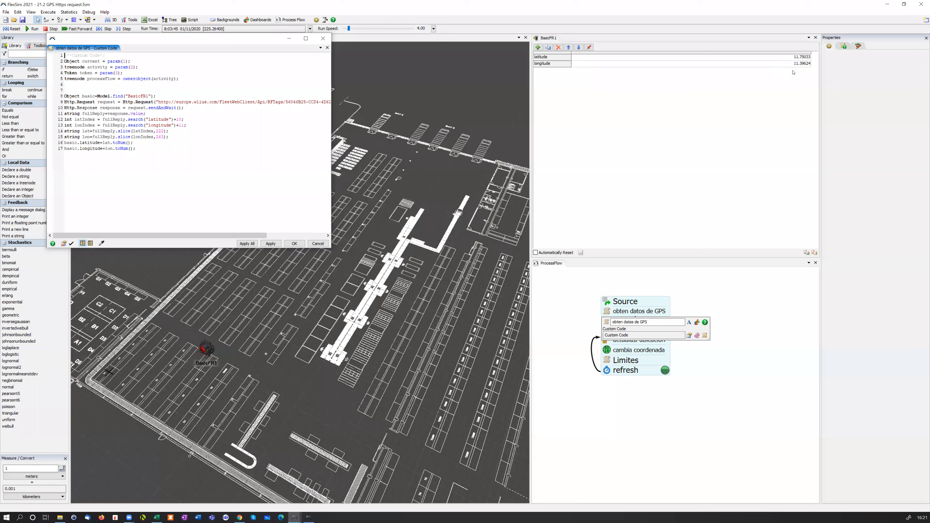
pyautogui.click(323, 38)
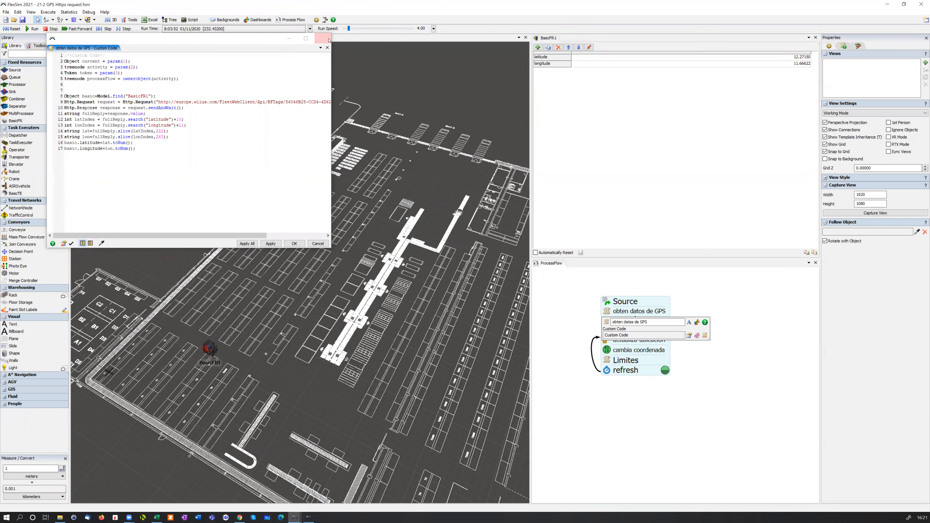
pyautogui.click(566, 303)
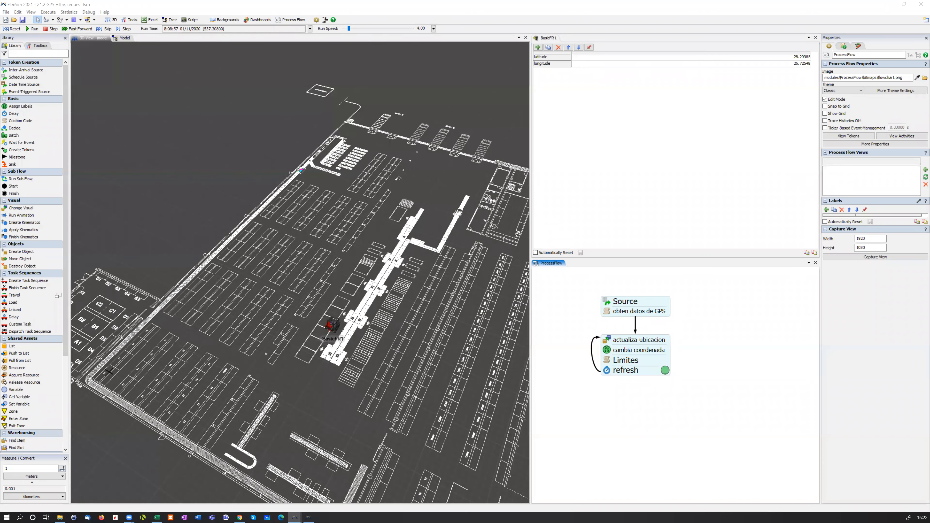
# Follow the forklift's movement across the warehouse layout from other angles, and close the GPS model without saving
pyautogui.moveTo(298, 415); pyautogui.dragTo(345, 384, button='right')
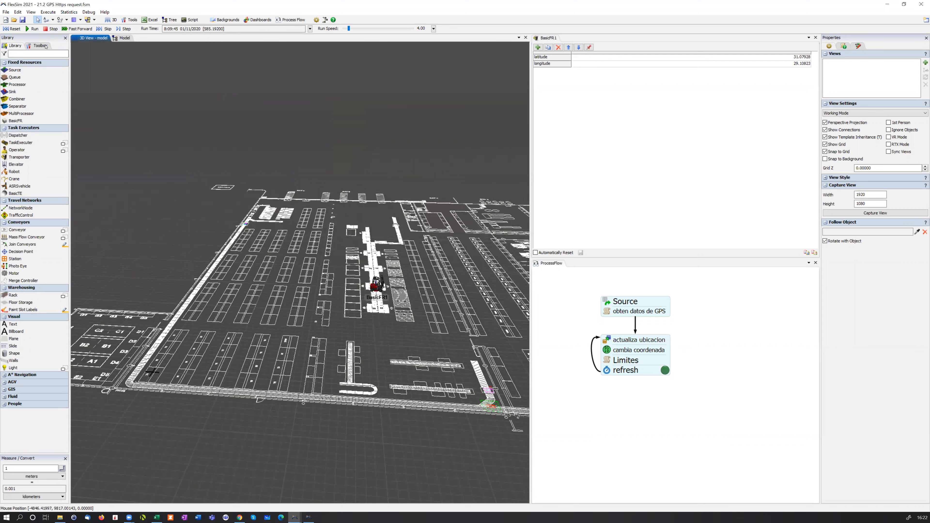
pyautogui.moveTo(421, 281); pyautogui.dragTo(398, 278, button='right')
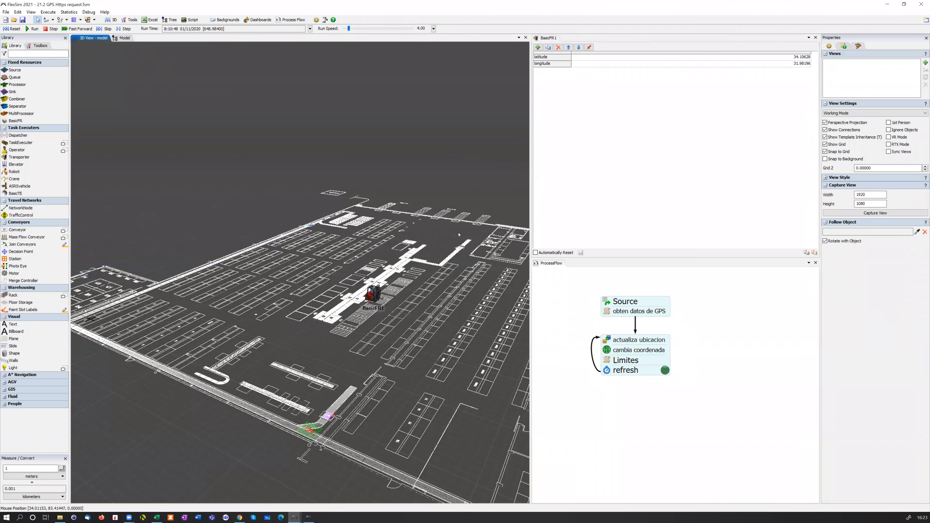
pyautogui.moveTo(460, 205); pyautogui.dragTo(427, 217, button='right')
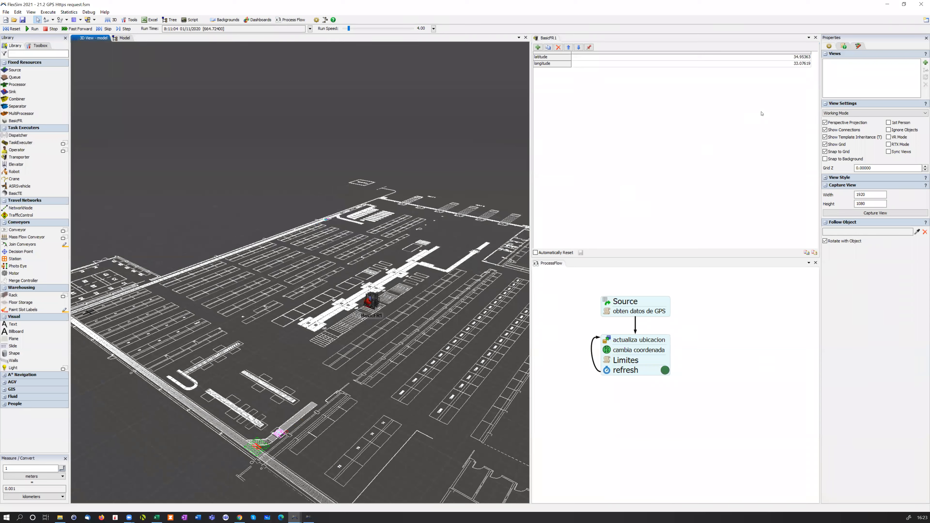
pyautogui.click(922, 5)
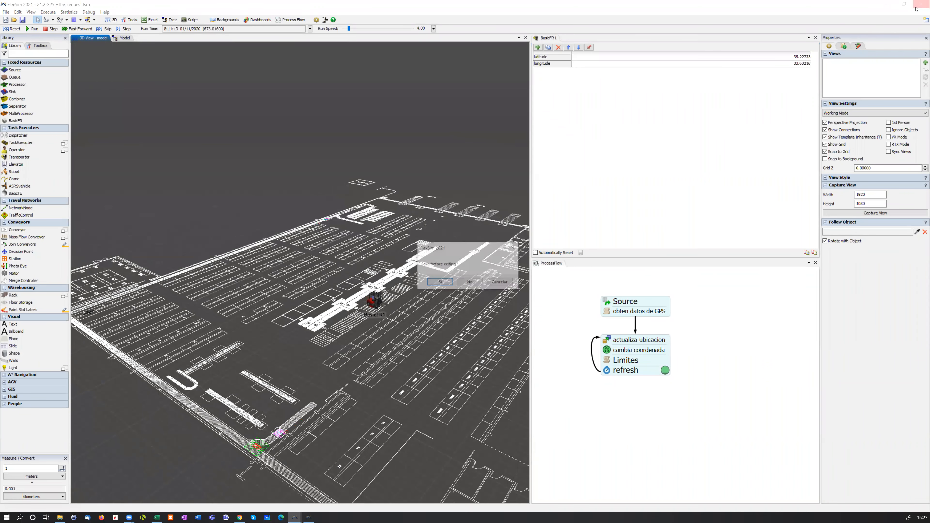
pyautogui.click(470, 283)
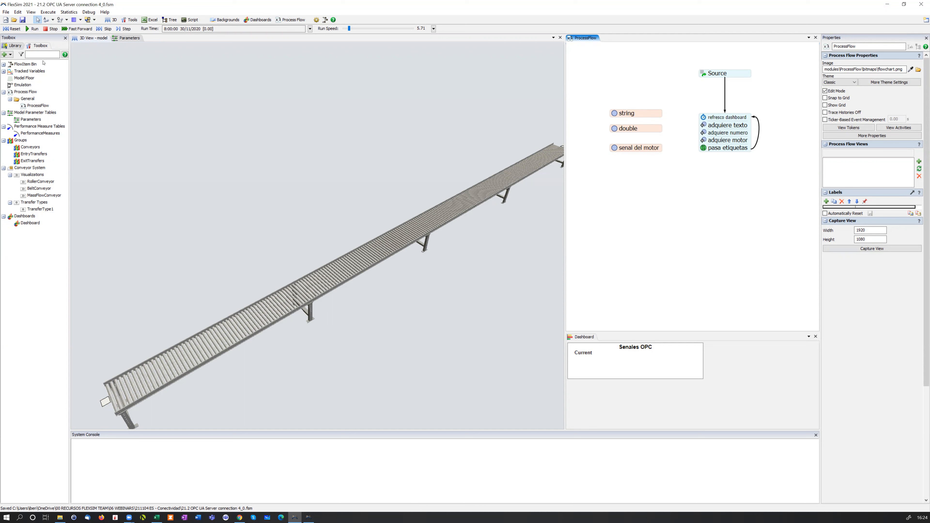
# Open the Emulation properties of the OPC UA model and review the available connection types without adding one
pyautogui.click(15, 47)
pyautogui.click(33, 46)
pyautogui.doubleClick(32, 85)
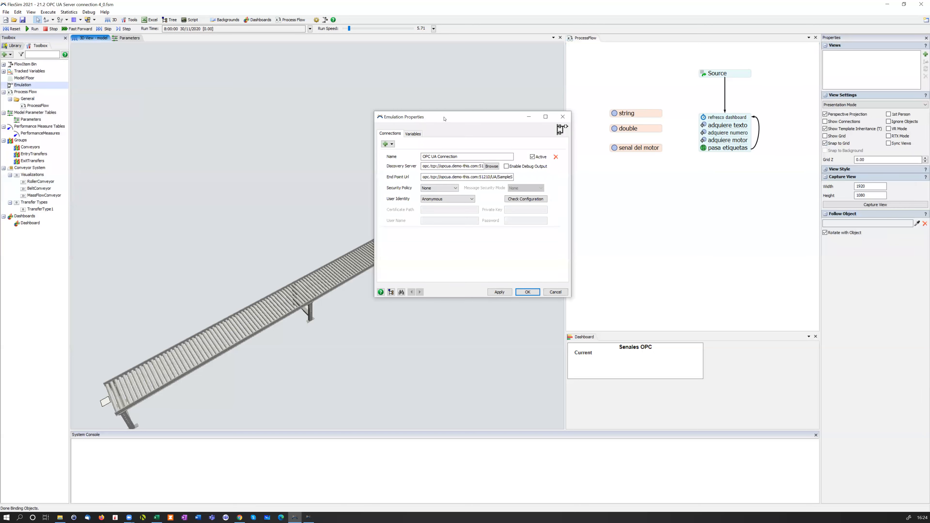
pyautogui.moveTo(437, 113); pyautogui.dragTo(203, 81)
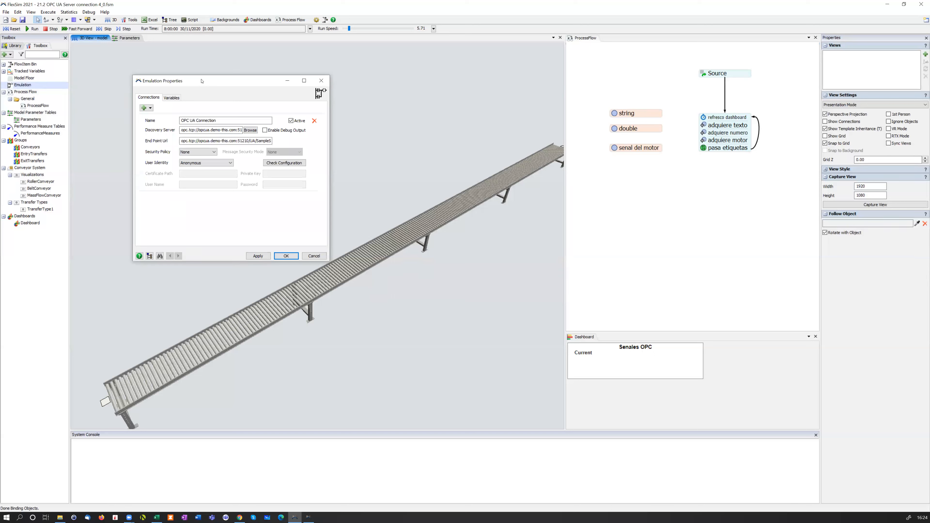
pyautogui.click(151, 108)
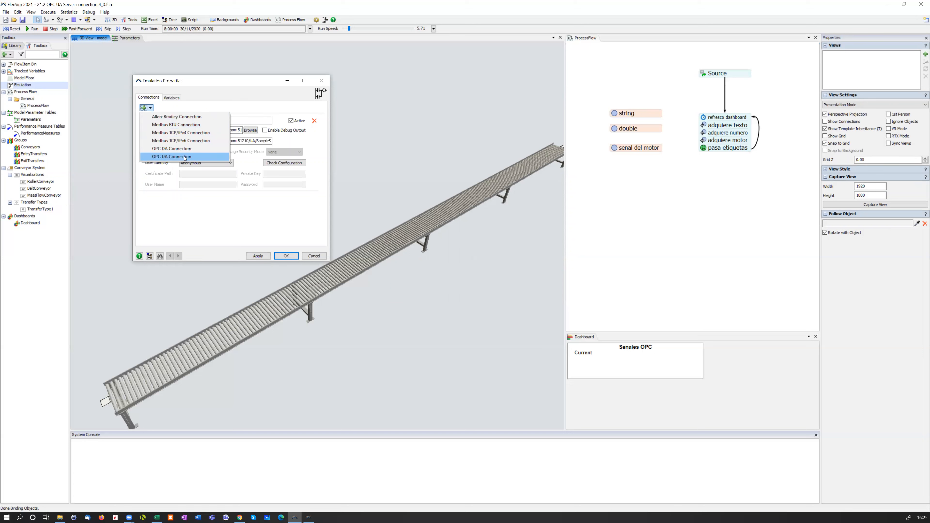
pyautogui.click(208, 158)
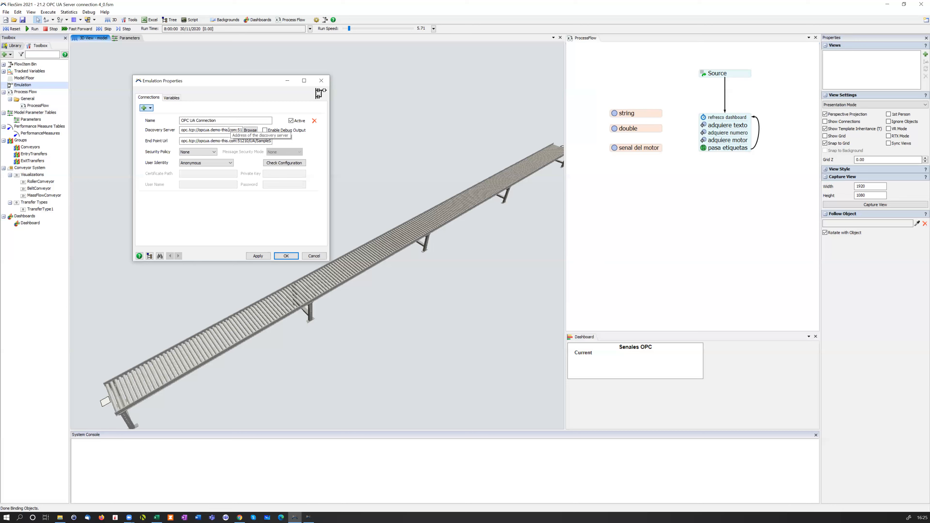
# Inspect the OPC UA connection's discovery server address, check its configuration and dismiss the message
pyautogui.moveTo(216, 129); pyautogui.dragTo(242, 130)
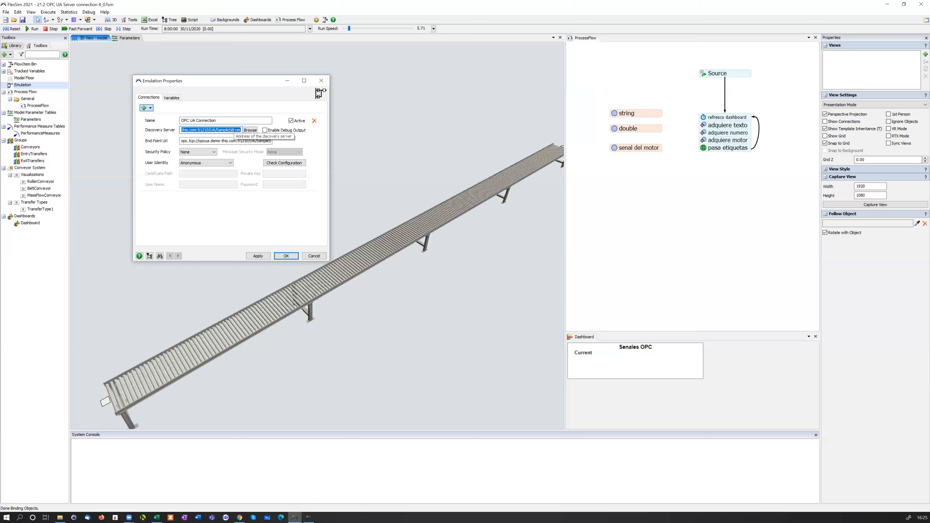
pyautogui.click(232, 130)
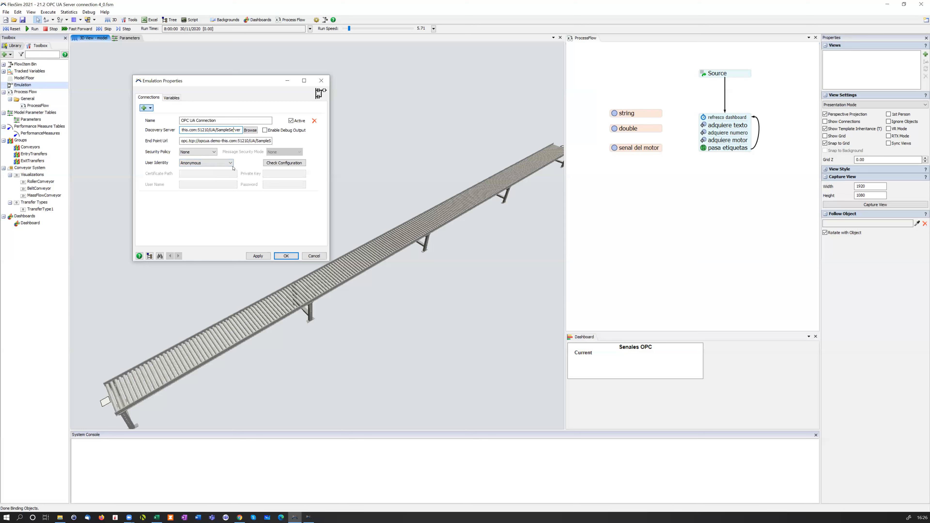
pyautogui.click(277, 163)
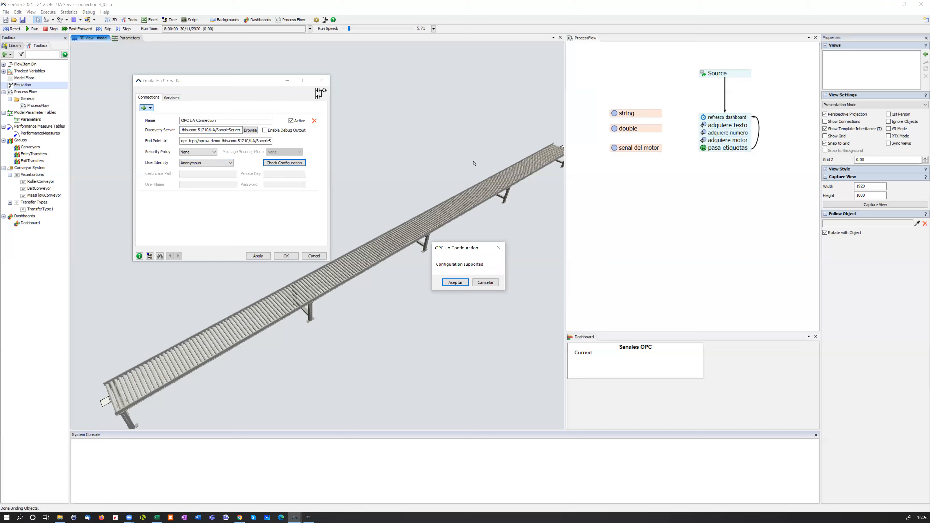
pyautogui.click(464, 284)
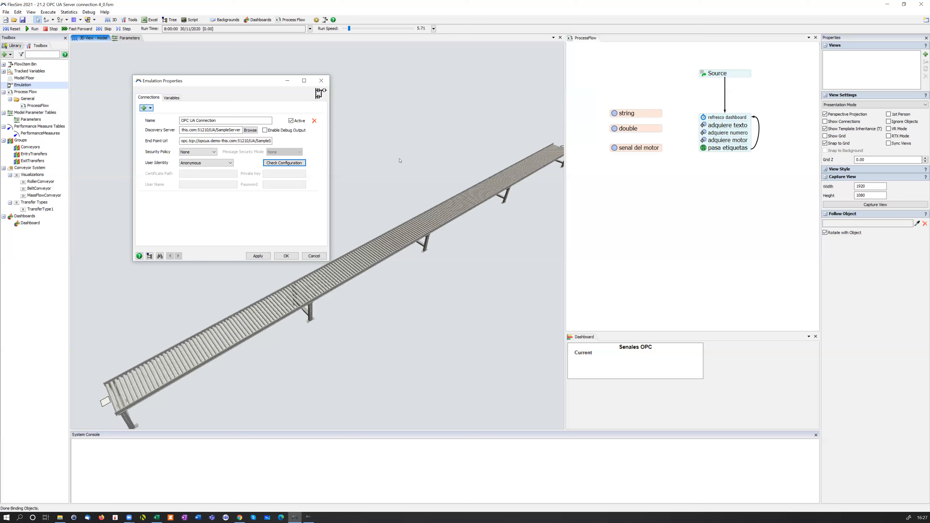
# Review the variable types available in the Emulation variables list and add an OPC UA Control Variable
pyautogui.click(174, 98)
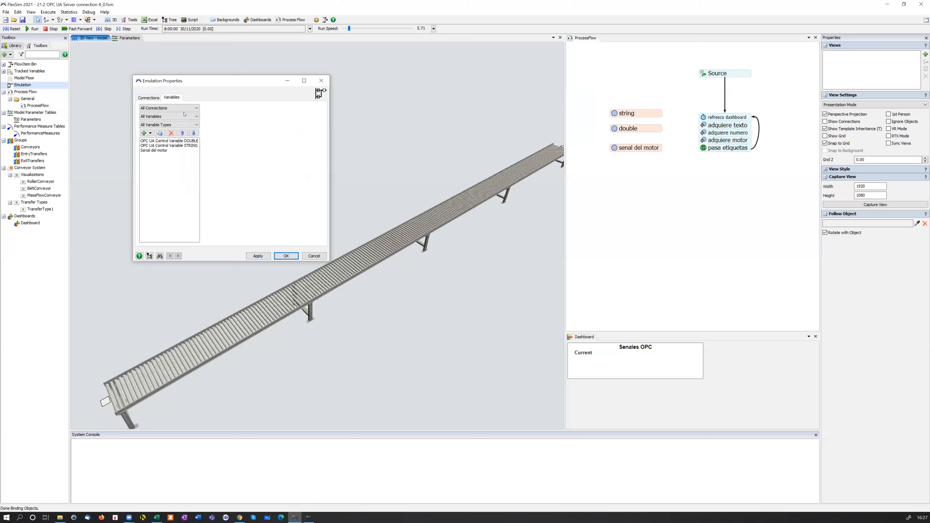
pyautogui.click(151, 134)
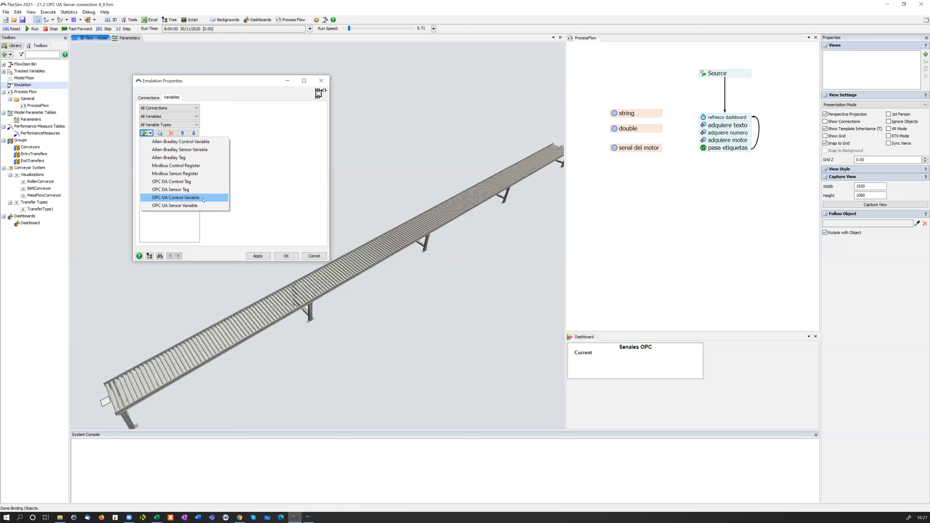
pyautogui.click(174, 213)
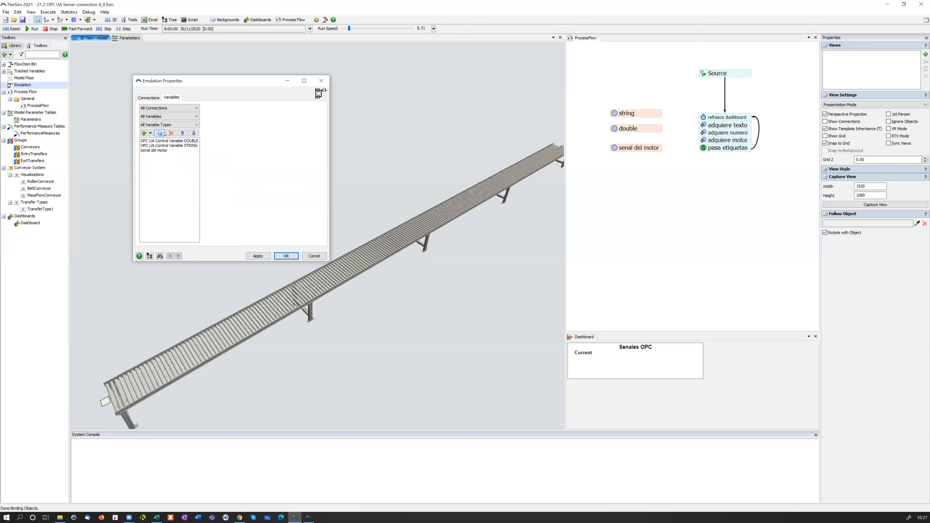
pyautogui.click(148, 134)
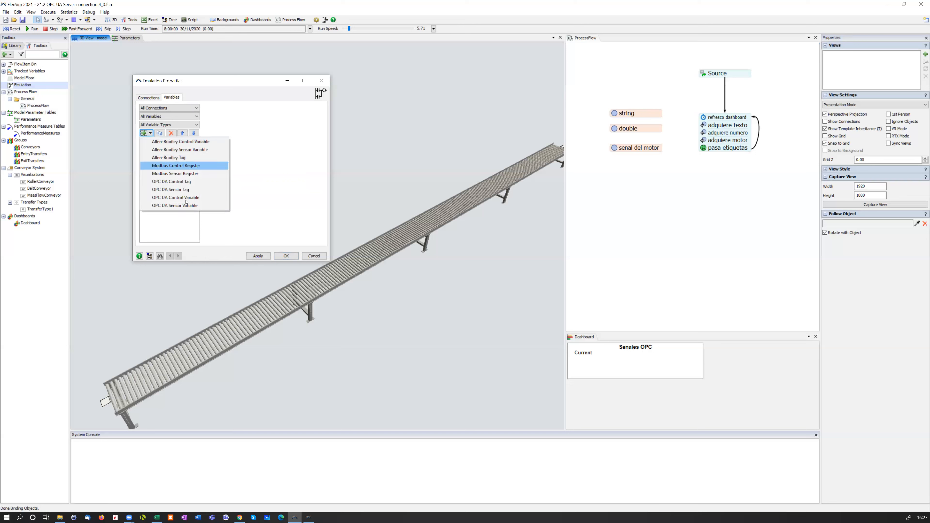
pyautogui.click(191, 198)
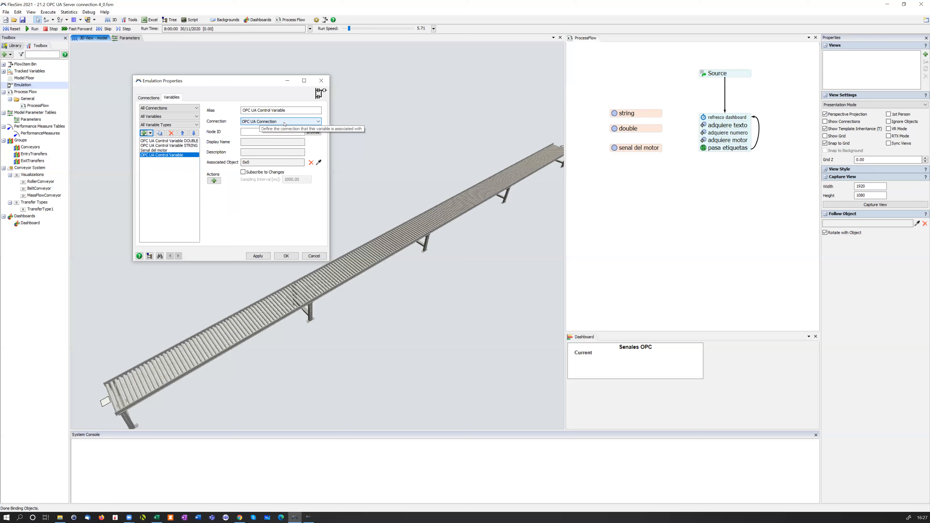
# Check the defined OPC UA connection and the connection choices for the added control variable without changing its connection
pyautogui.click(148, 97)
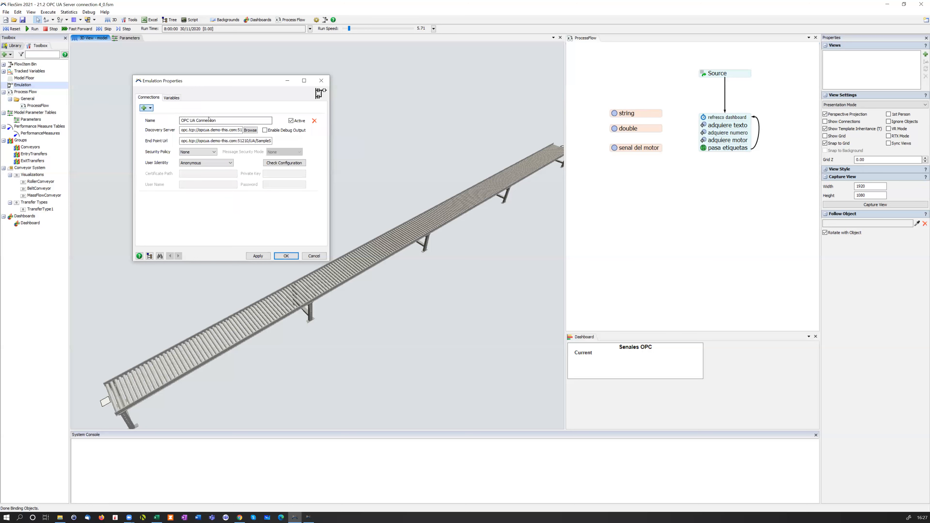
pyautogui.click(172, 98)
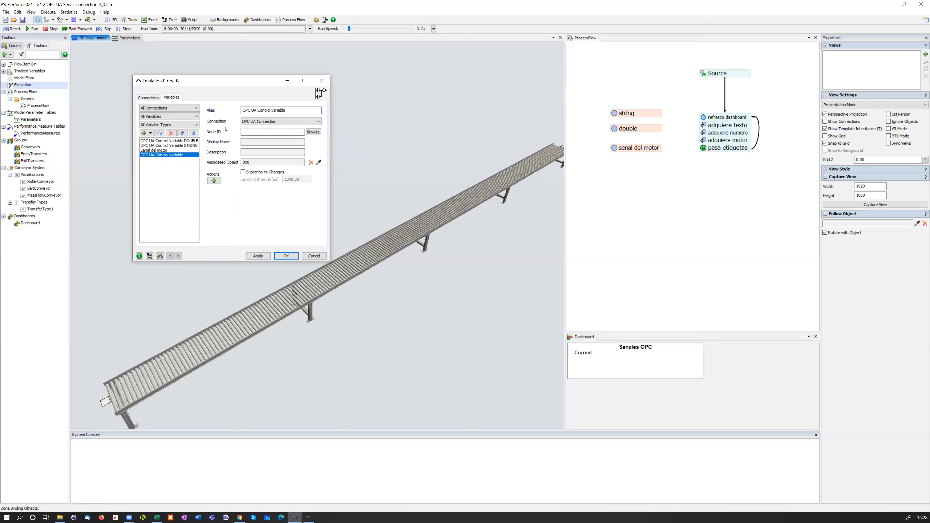
pyautogui.click(305, 121)
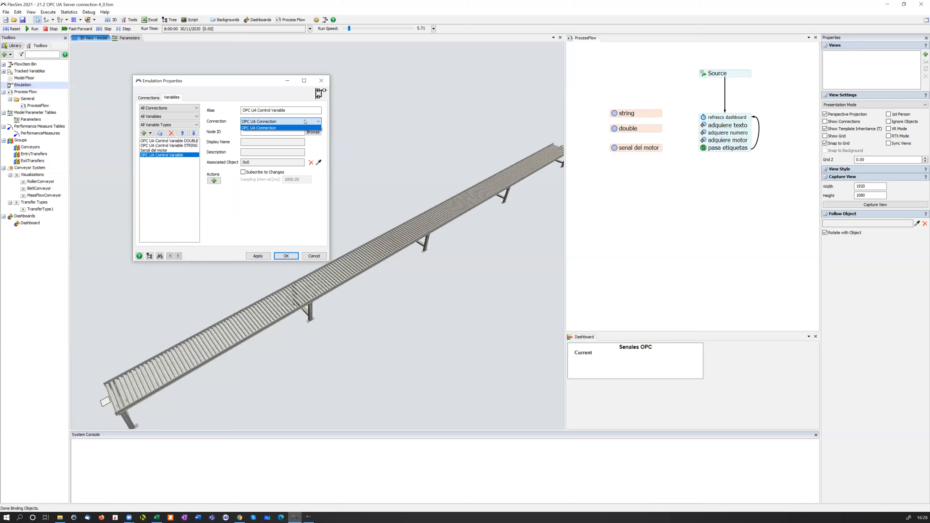
pyautogui.click(304, 122)
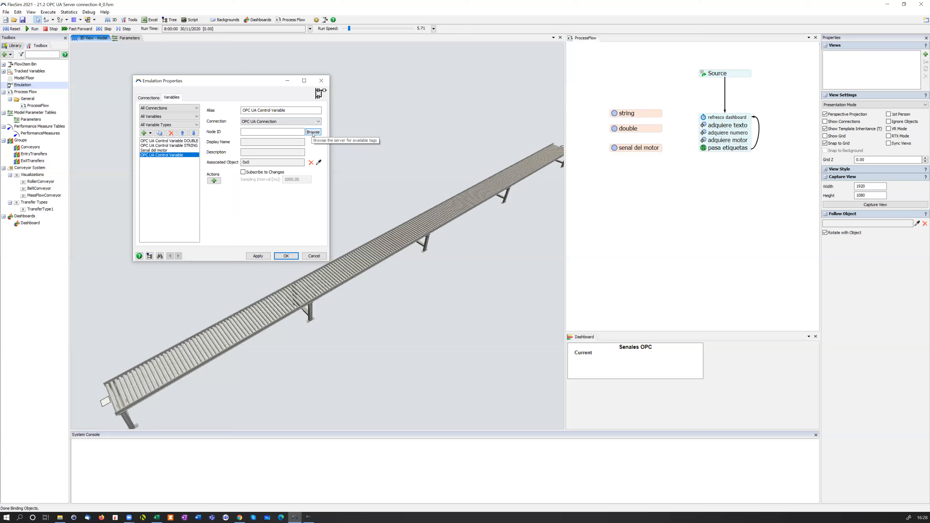
# Browse the server's tag tree for the variable's node ID, decline trusting the server certificate and dismiss the connection message
pyautogui.click(313, 133)
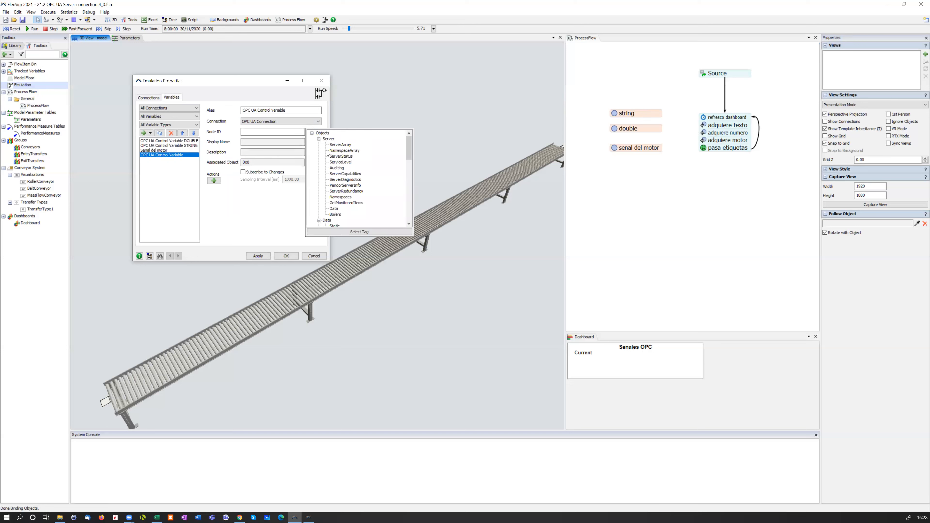
pyautogui.scroll(-3, 326, 150)
pyautogui.scroll(2, 328, 153)
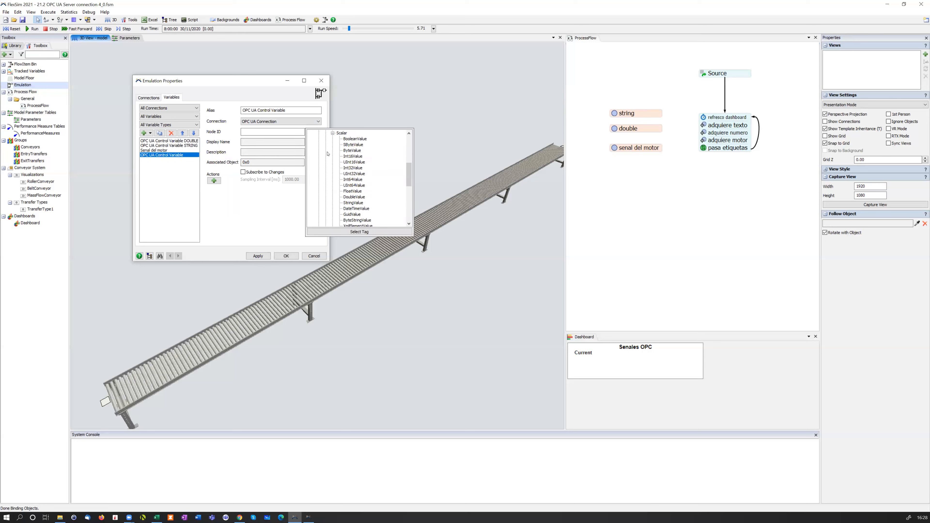
pyautogui.scroll(1, 327, 153)
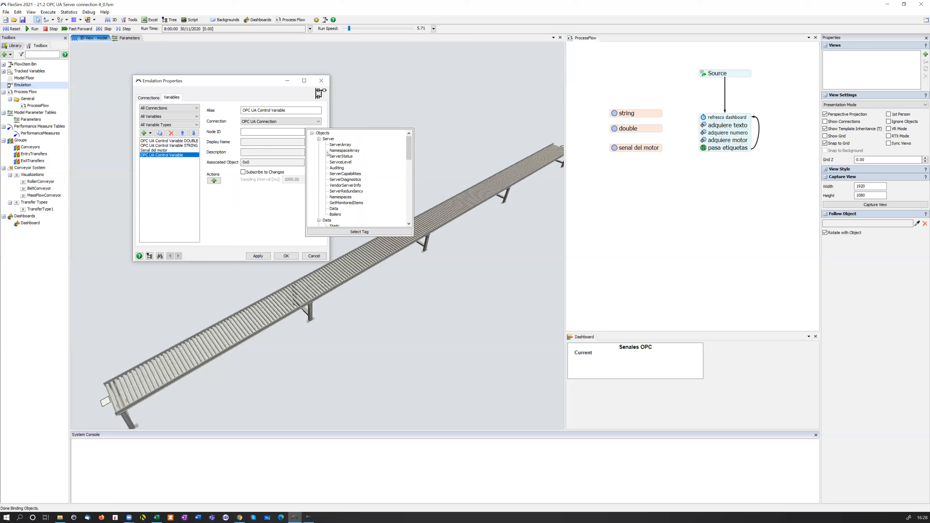
pyautogui.click(319, 139)
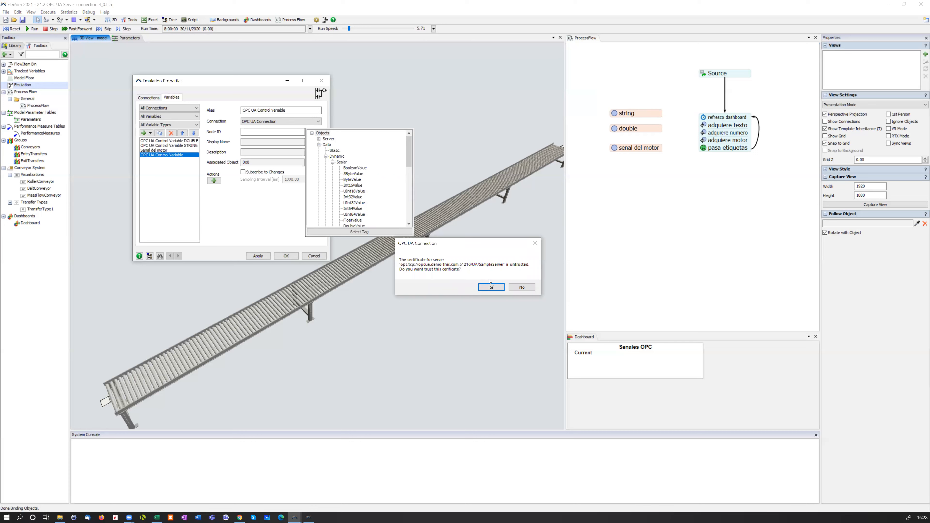
pyautogui.click(514, 288)
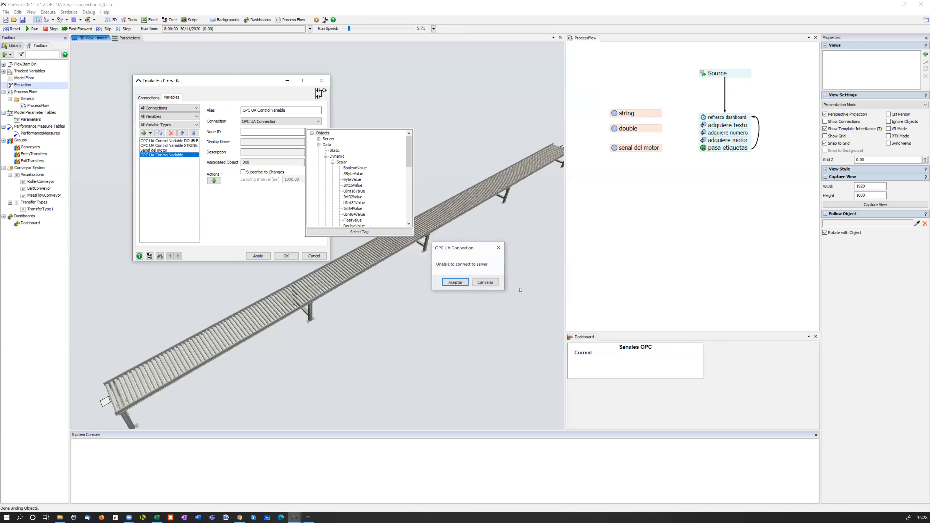
pyautogui.click(485, 282)
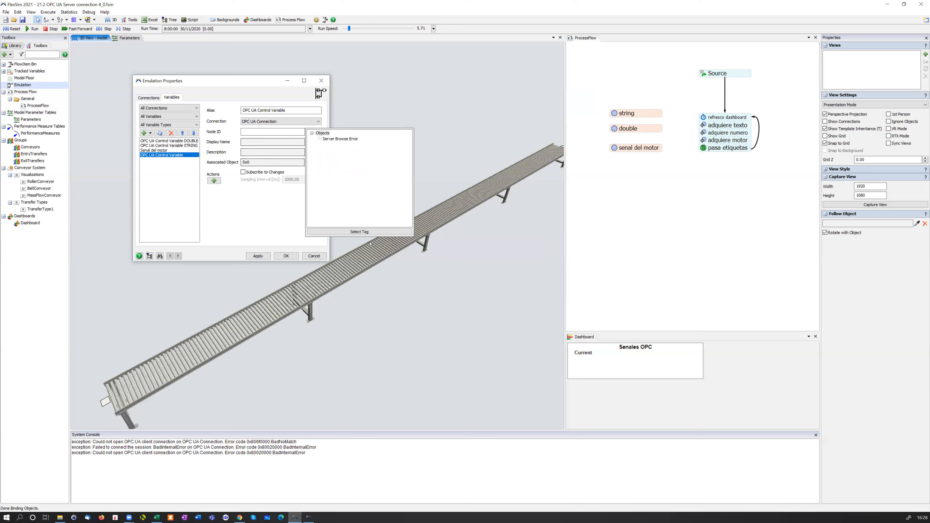
# Browse the server's tags again for the variable's node ID and trust the server certificate
pyautogui.click(285, 221)
pyautogui.click(313, 132)
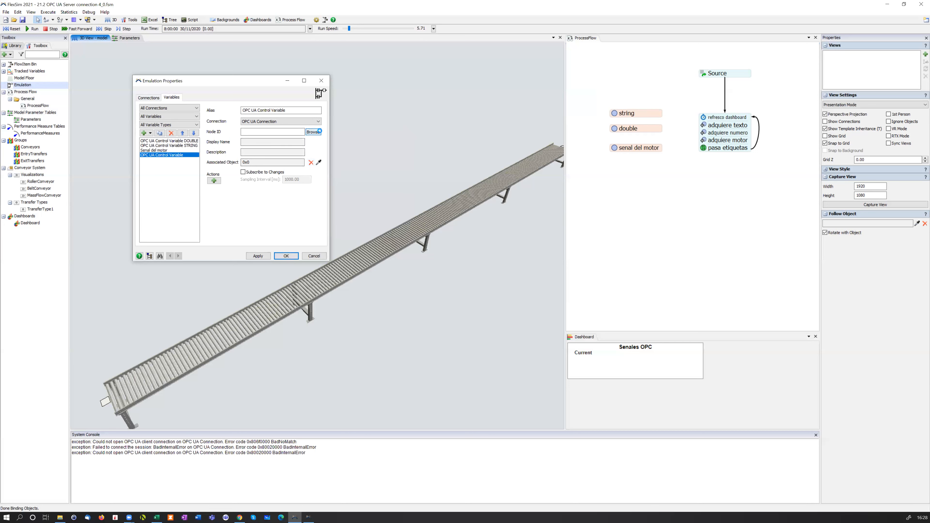
pyautogui.click(329, 140)
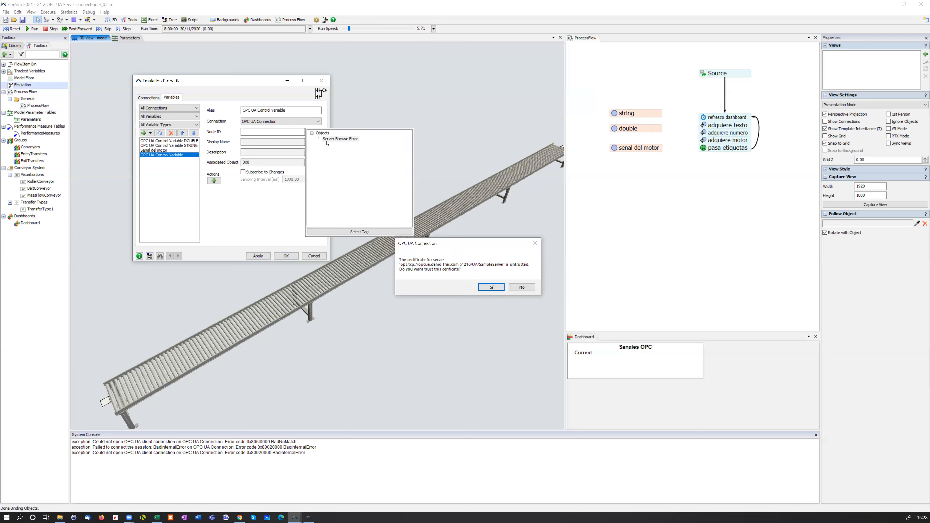
pyautogui.click(491, 287)
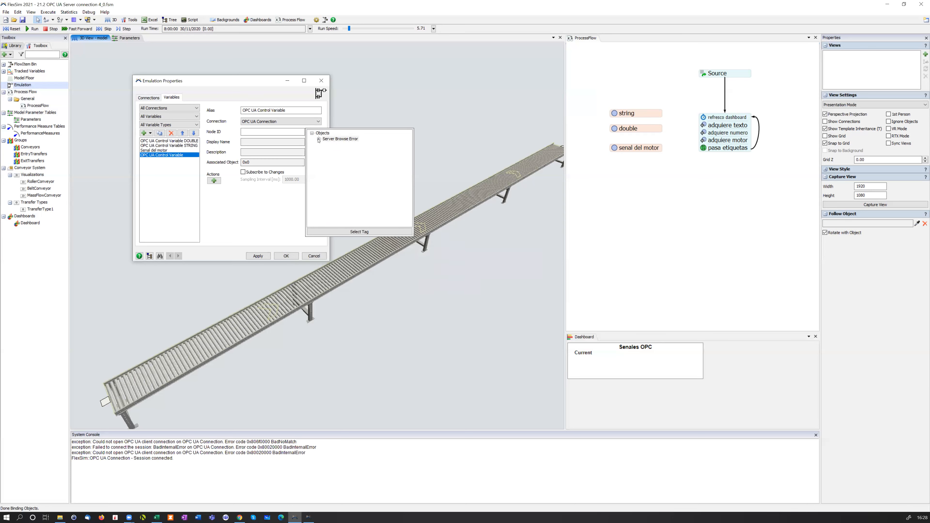
# Expand the server's tag tree through Objects, Data and Dynamic down to the Scalar tags
pyautogui.click(318, 140)
pyautogui.click(325, 145)
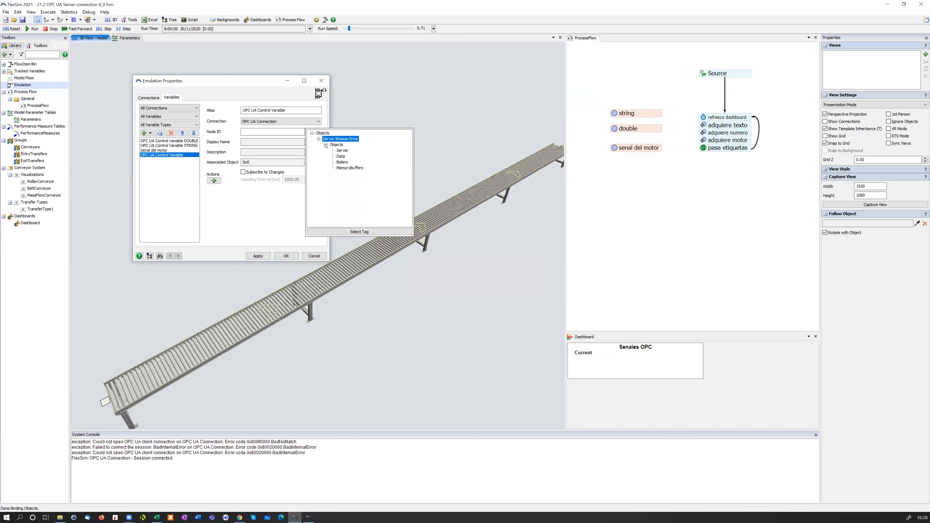
pyautogui.click(336, 156)
pyautogui.click(332, 157)
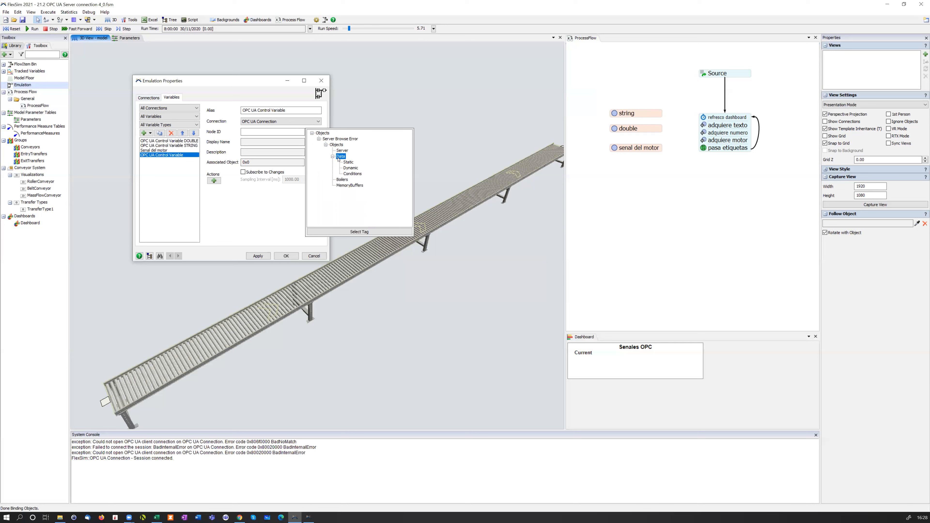
pyautogui.click(351, 168)
pyautogui.click(340, 168)
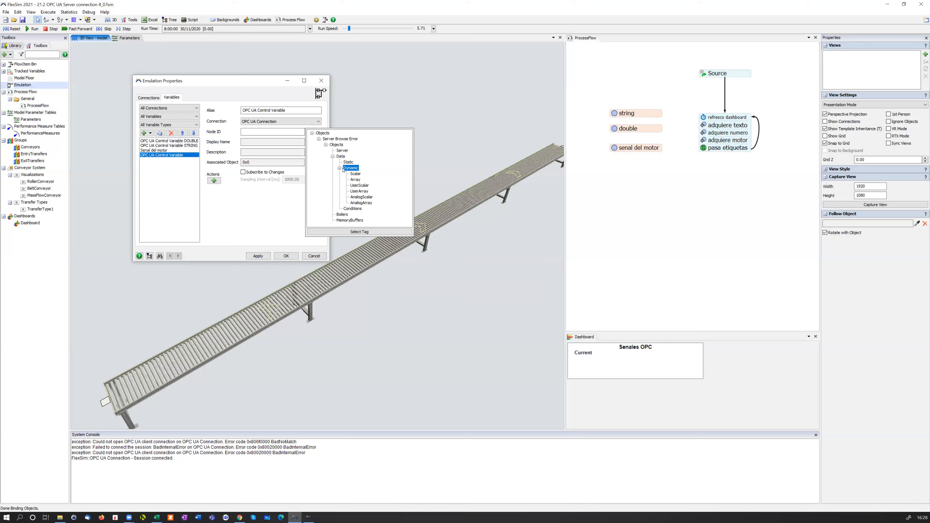
pyautogui.doubleClick(354, 174)
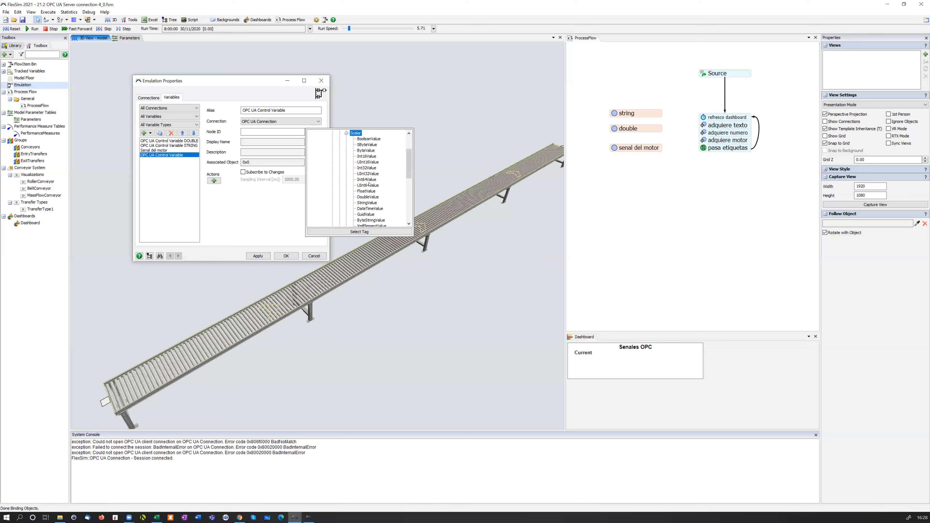
# Assign the DoubleValue tag from the Scalar tags to the control variable and subscribe it to changes
pyautogui.scroll(-7, 370, 160)
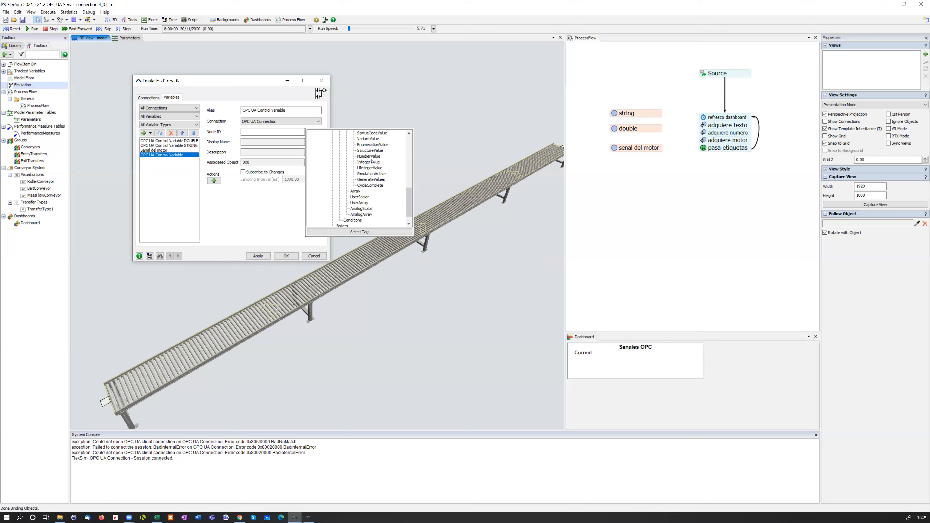
pyautogui.scroll(6, 372, 161)
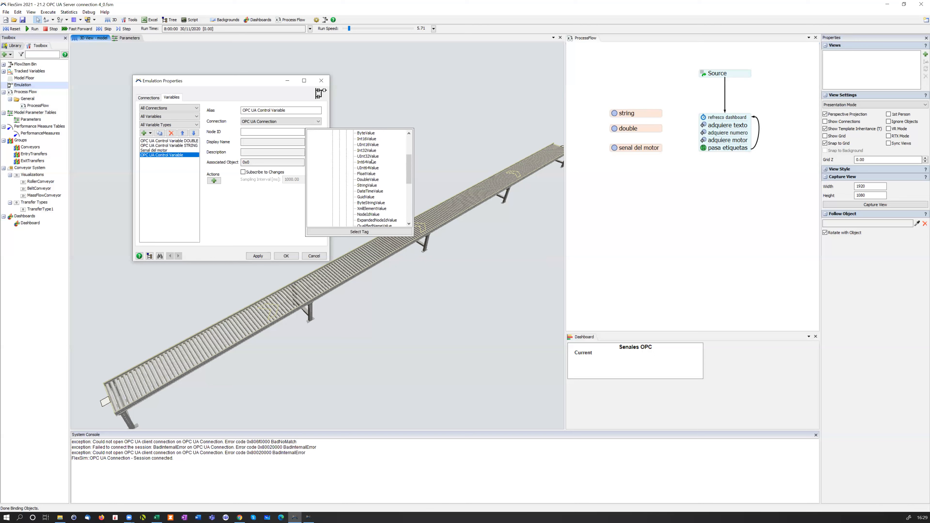
pyautogui.scroll(3, 372, 162)
pyautogui.scroll(-6, 372, 162)
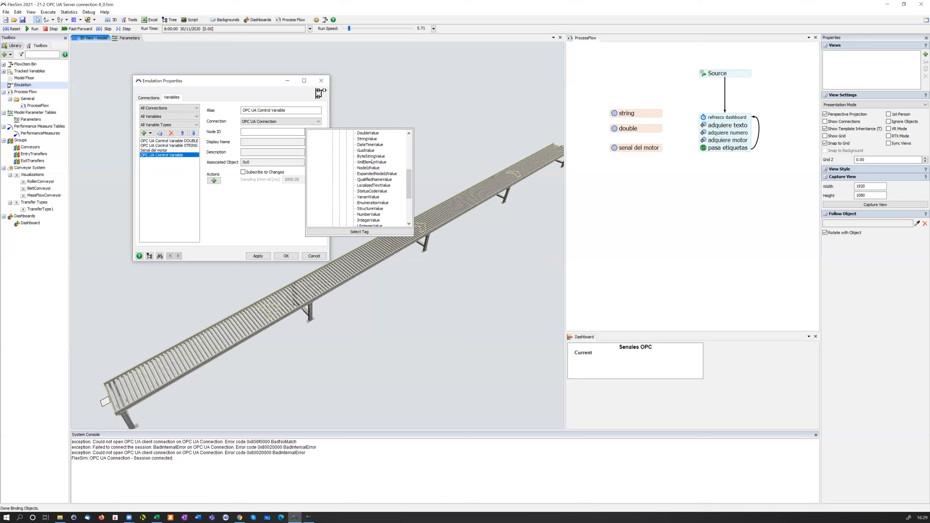
pyautogui.scroll(-3, 371, 161)
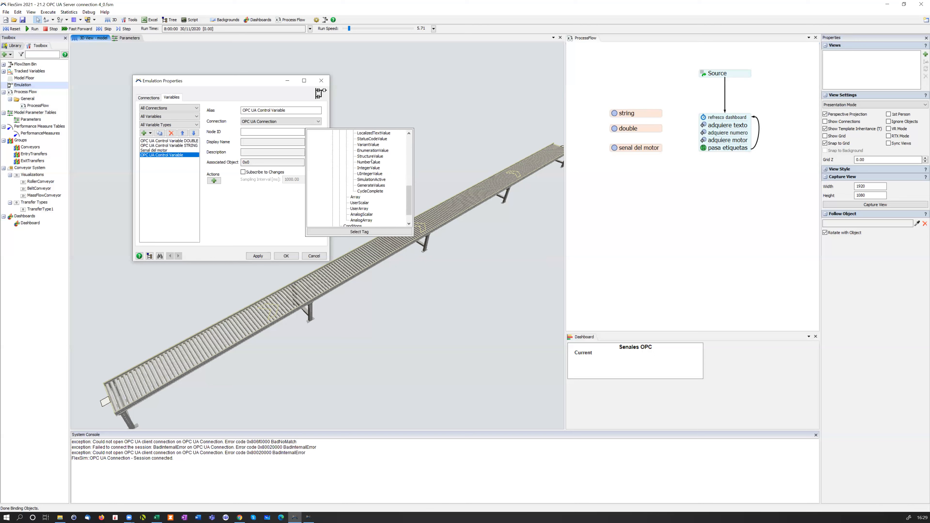
pyautogui.scroll(8, 372, 161)
pyautogui.scroll(-1, 372, 161)
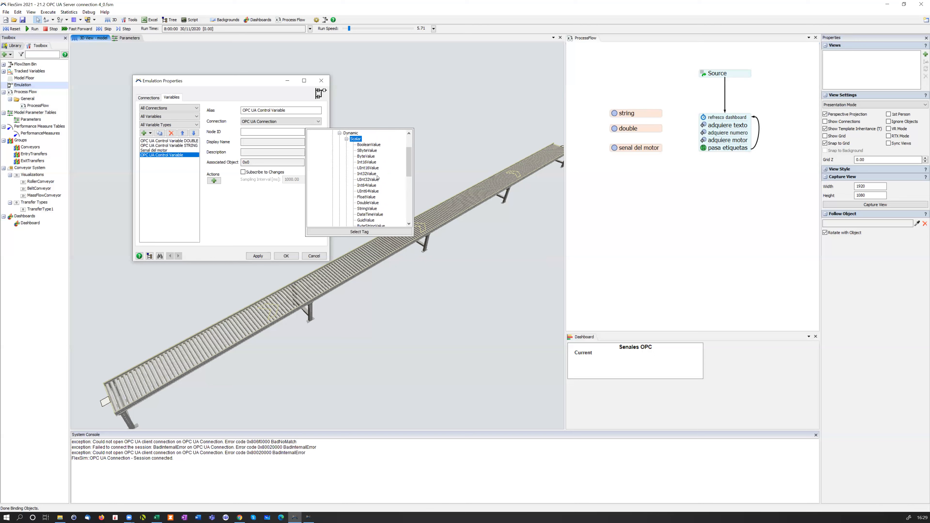
pyautogui.click(377, 203)
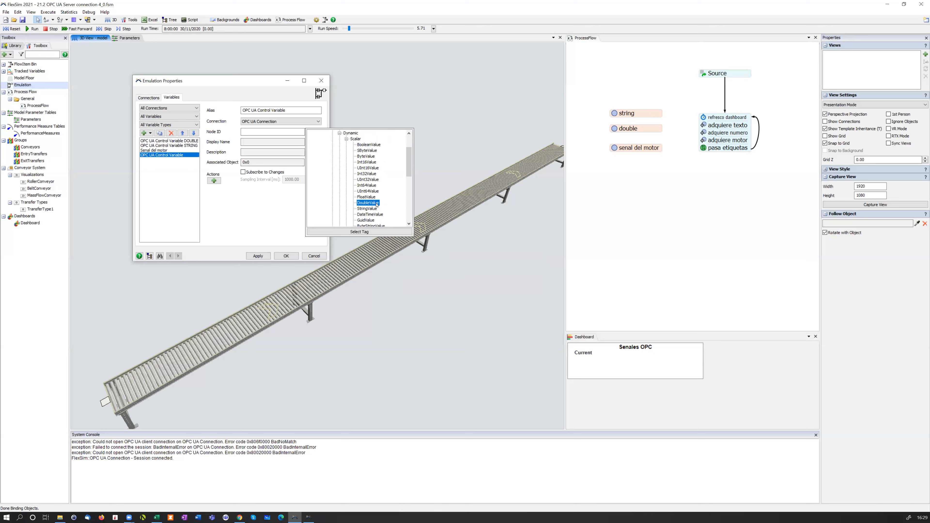
pyautogui.click(376, 234)
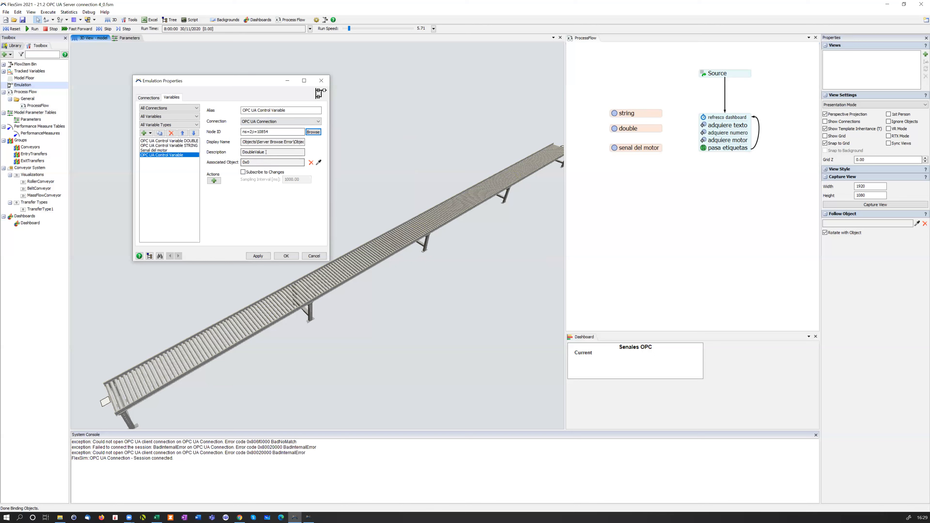
pyautogui.click(262, 171)
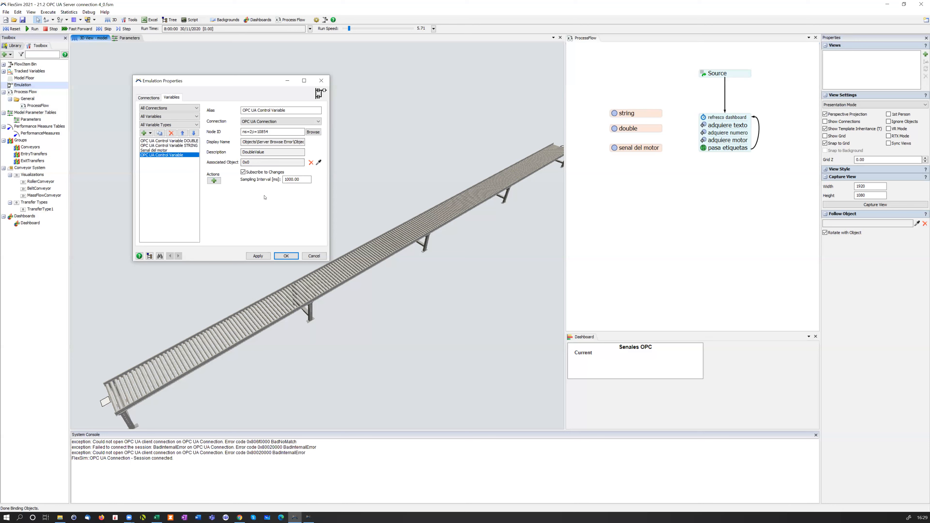
# Add an action to the control variable, review the options for its value, and remove the action again
pyautogui.click(215, 181)
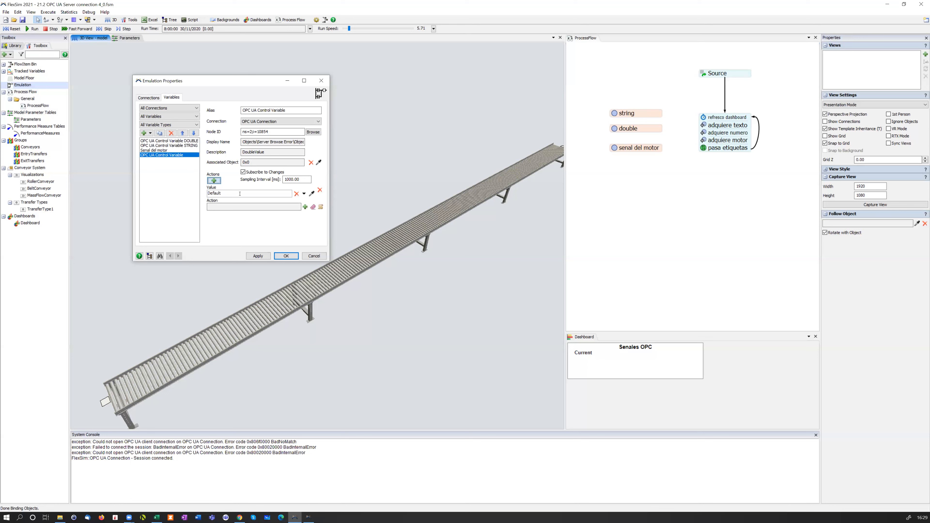
pyautogui.click(304, 193)
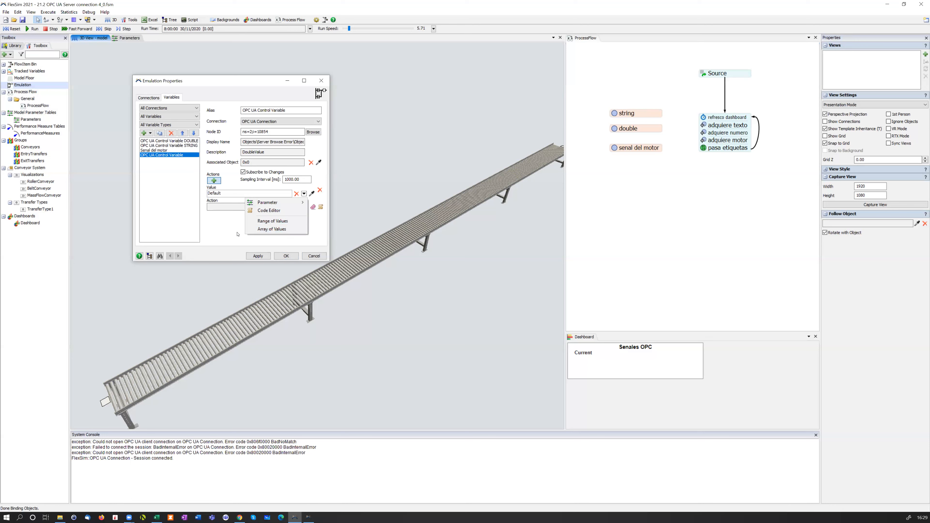
pyautogui.click(226, 230)
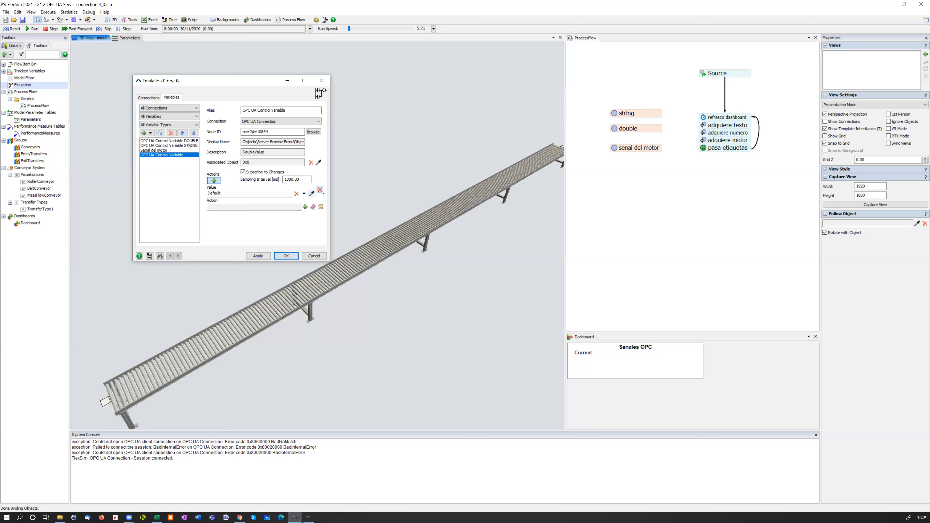
pyautogui.click(320, 189)
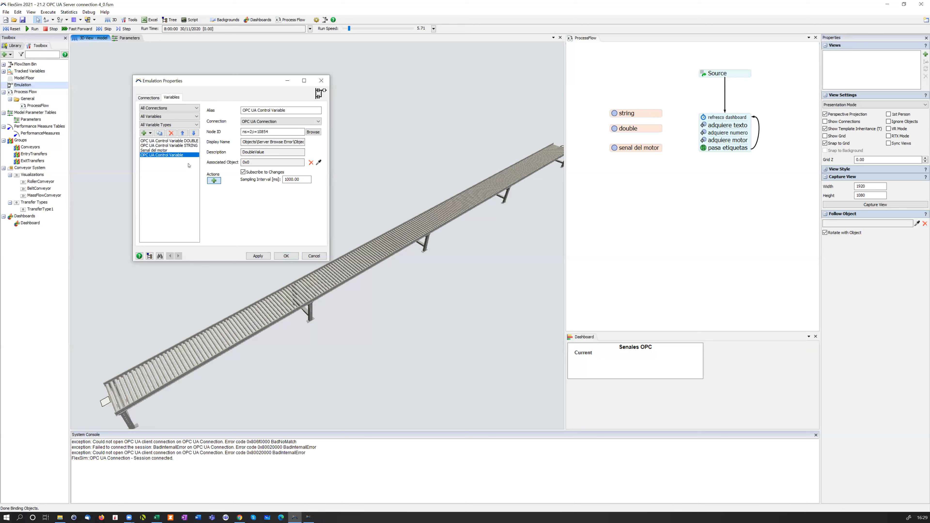
# Delete the newly added OPC UA Control Variable from the emulation variables
pyautogui.click(171, 133)
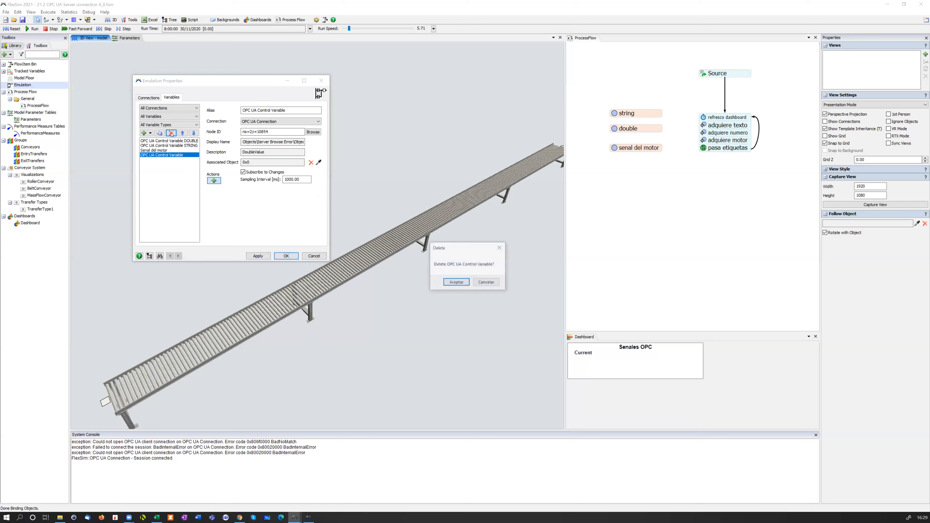
pyautogui.click(457, 282)
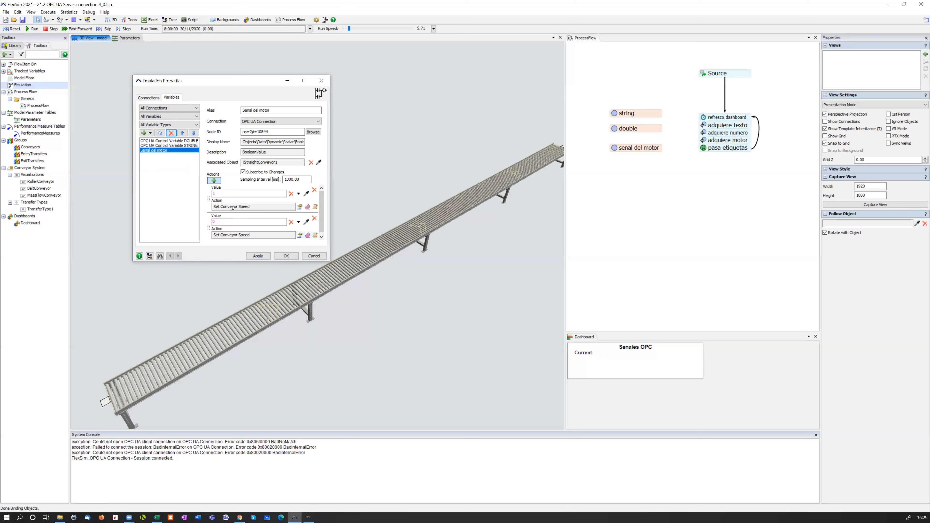
# Review the settings of the DOUBLE, STRING and Senal del motor control variables, and accept the emulation properties
pyautogui.click(180, 143)
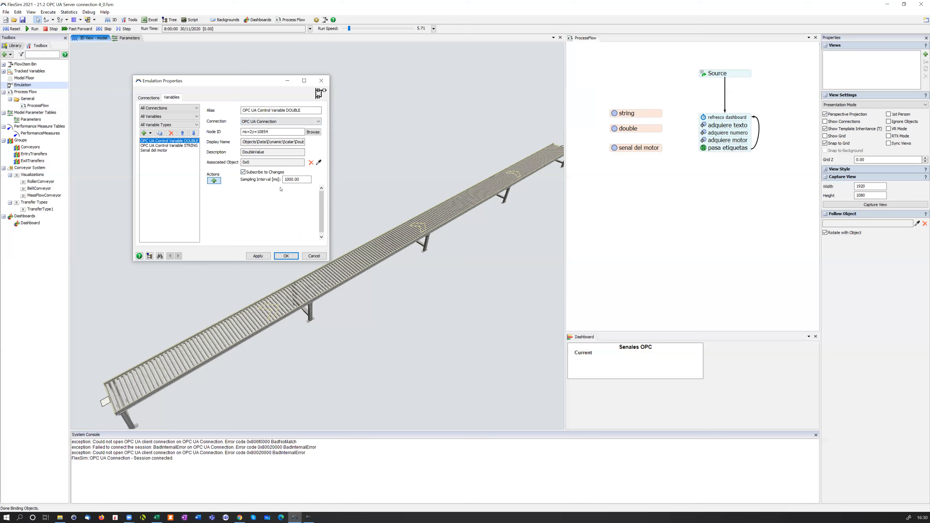
pyautogui.click(179, 145)
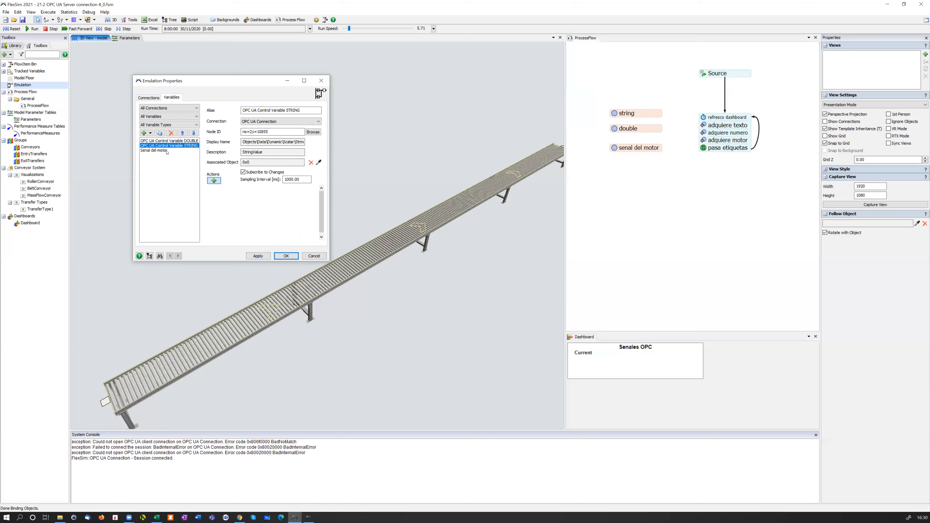
pyautogui.click(153, 150)
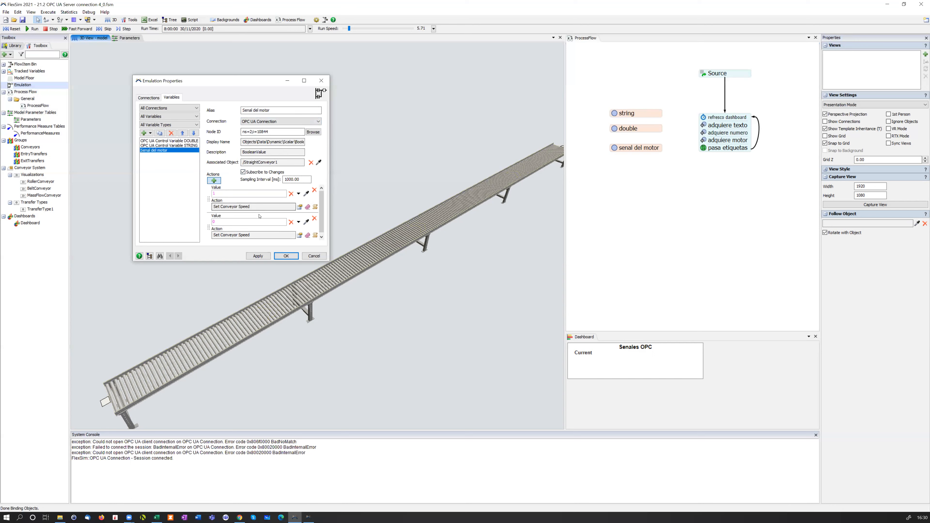
pyautogui.click(295, 258)
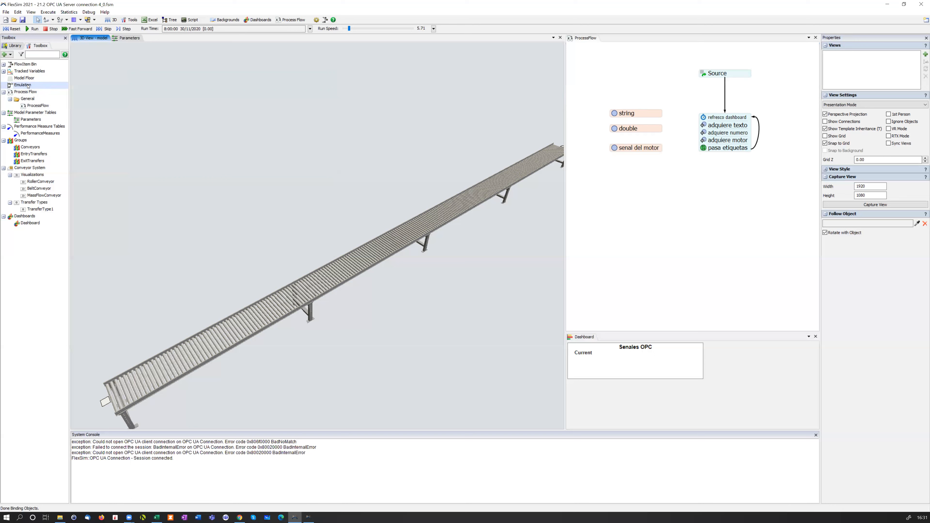
# Examine which emulation variable the string activity in the process flow refers to
pyautogui.moveTo(689, 192); pyautogui.dragTo(678, 219)
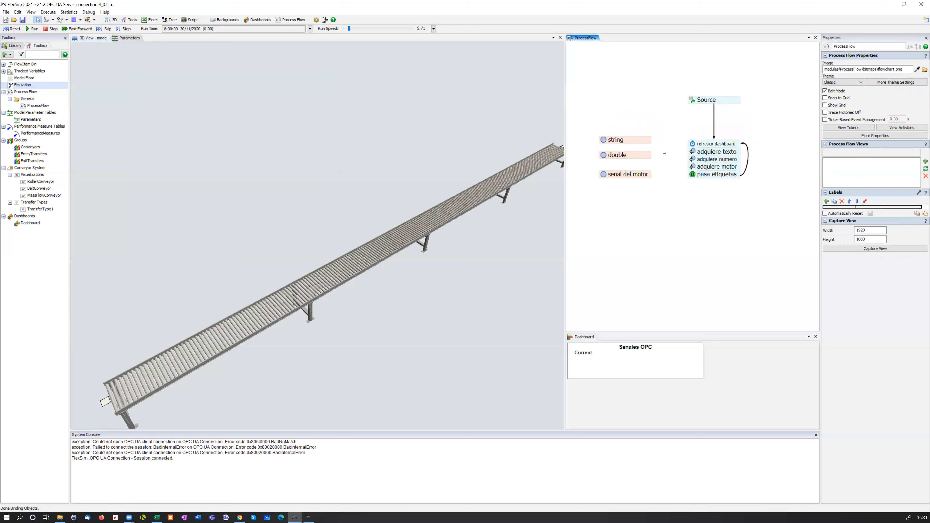
pyautogui.scroll(1, 675, 139)
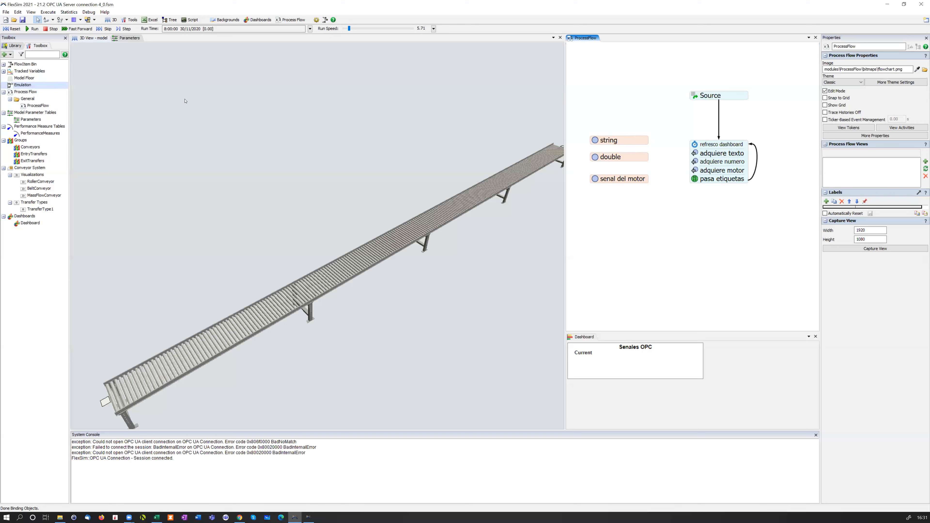
pyautogui.click(646, 141)
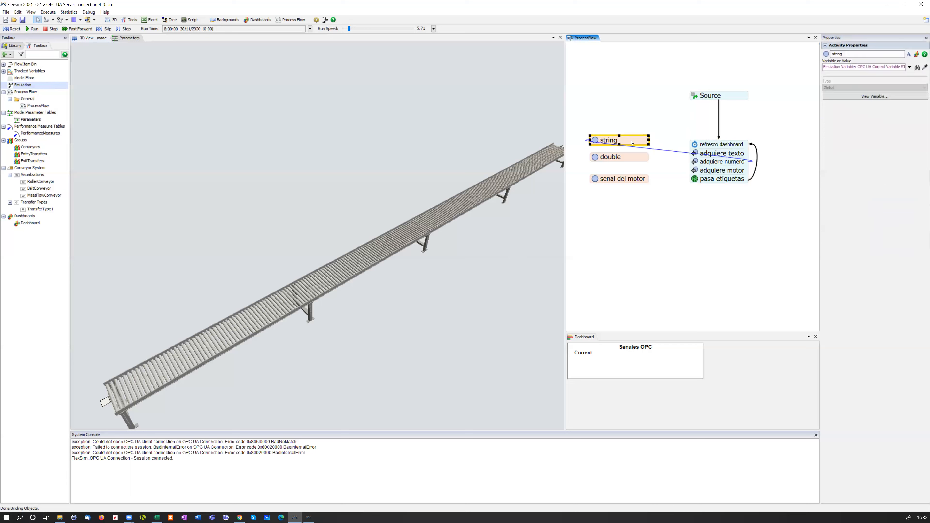
# Add a Variable shared asset to the process flow below the senal del motor activity
pyautogui.click(17, 46)
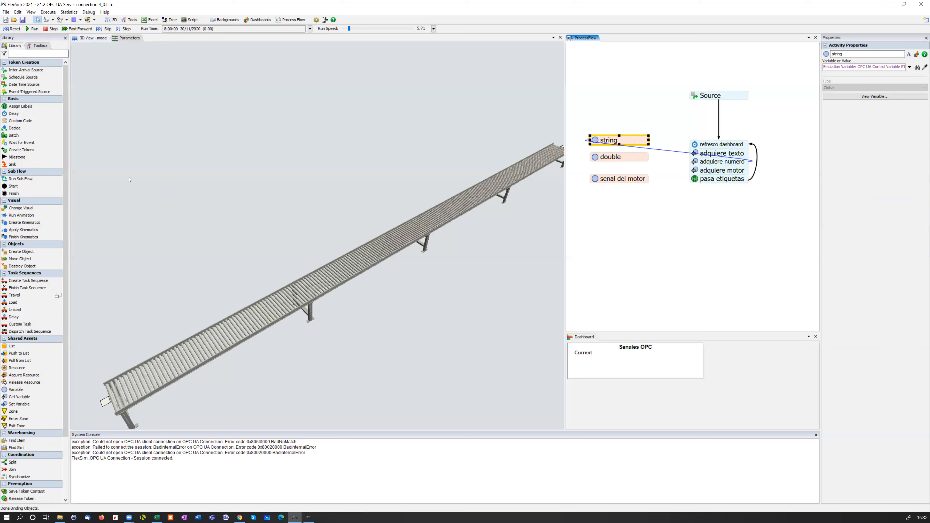
pyautogui.scroll(-3, 59, 266)
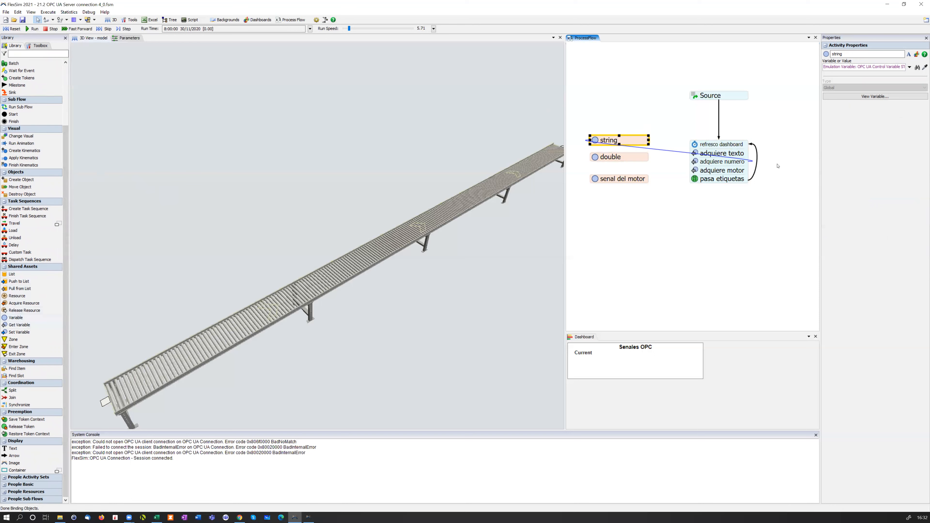
pyautogui.click(611, 220)
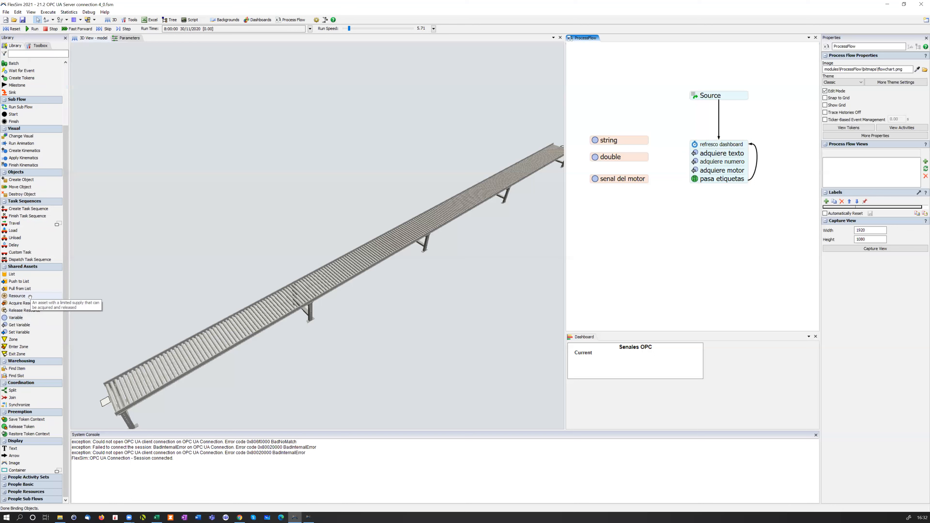
pyautogui.click(31, 318)
pyautogui.click(607, 233)
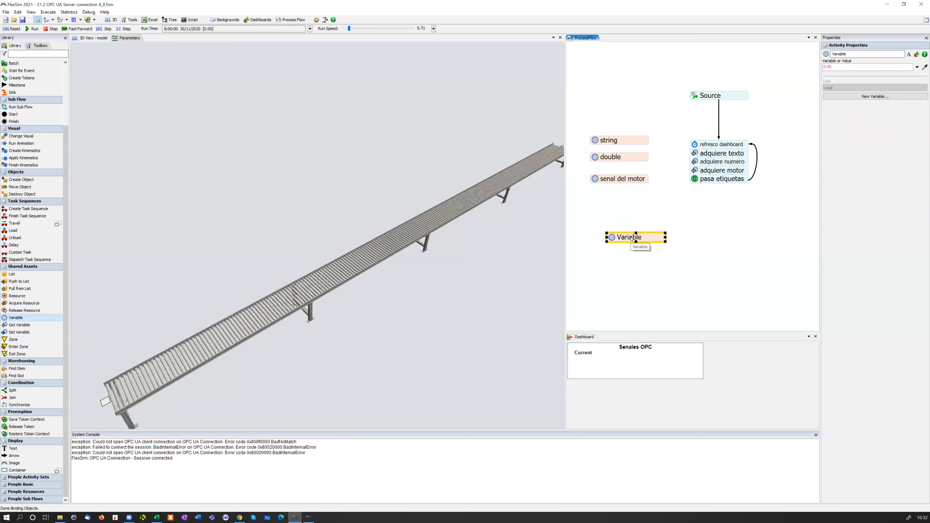
# Link the new Variable activity to the Senal del motor emulation variable of the OPC UA Connection
pyautogui.click(40, 46)
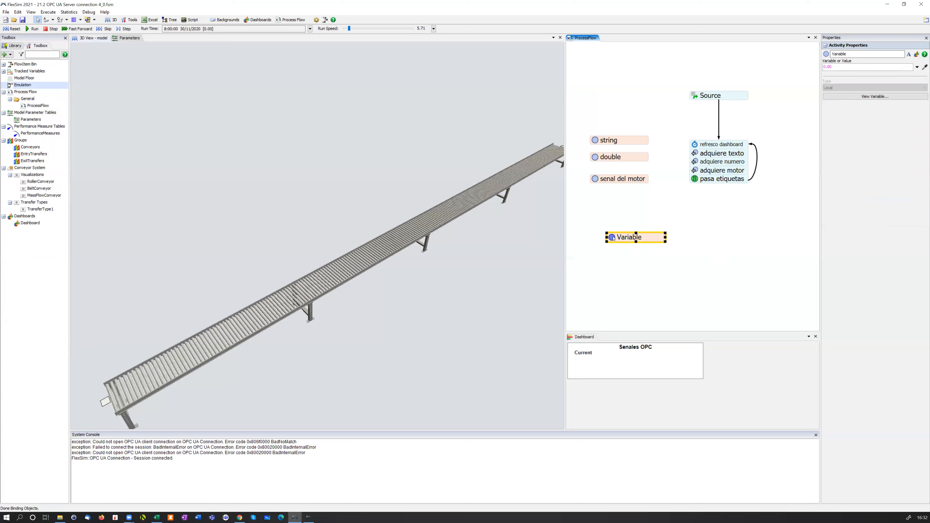
pyautogui.click(612, 238)
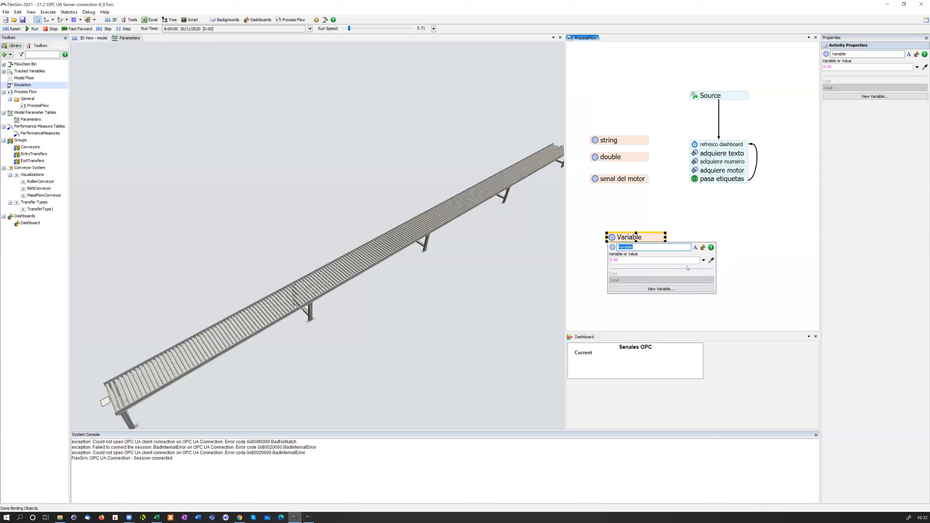
pyautogui.click(703, 260)
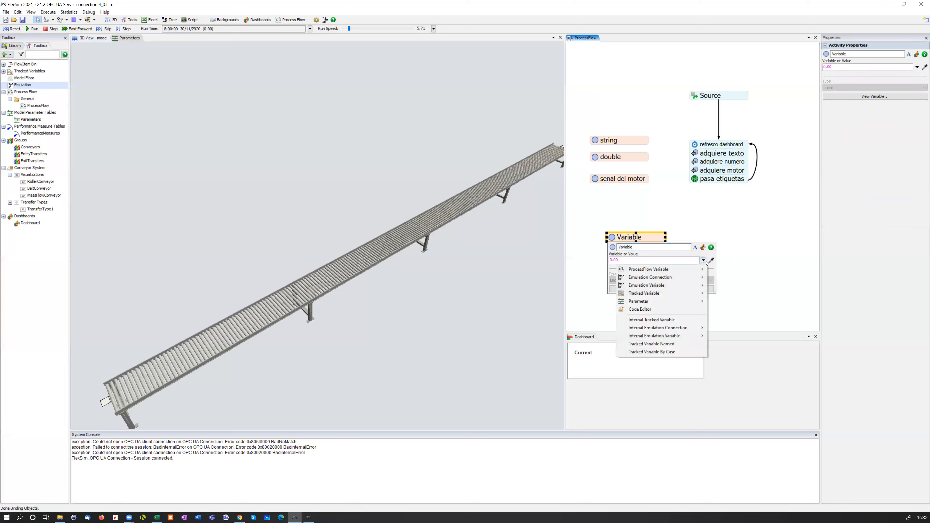
pyautogui.moveTo(694, 274)
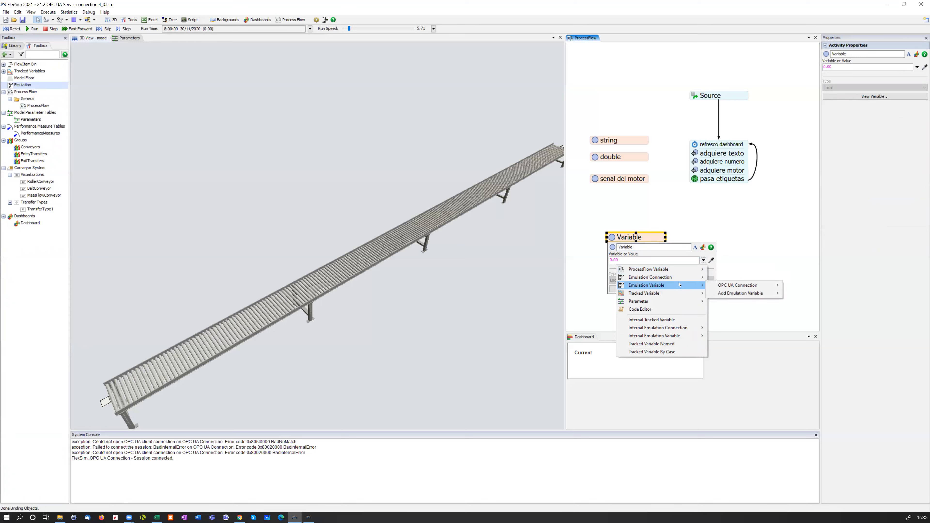
pyautogui.moveTo(746, 285)
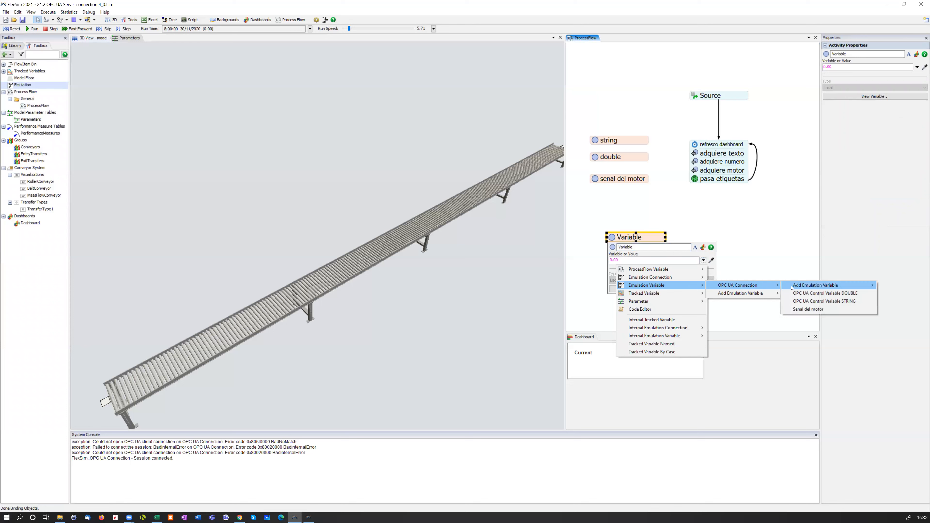
pyautogui.click(839, 311)
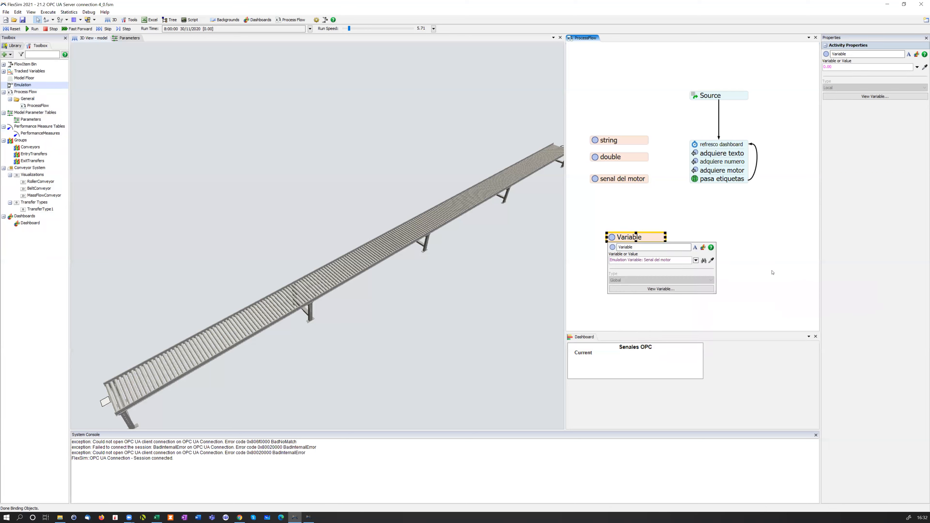
pyautogui.click(758, 266)
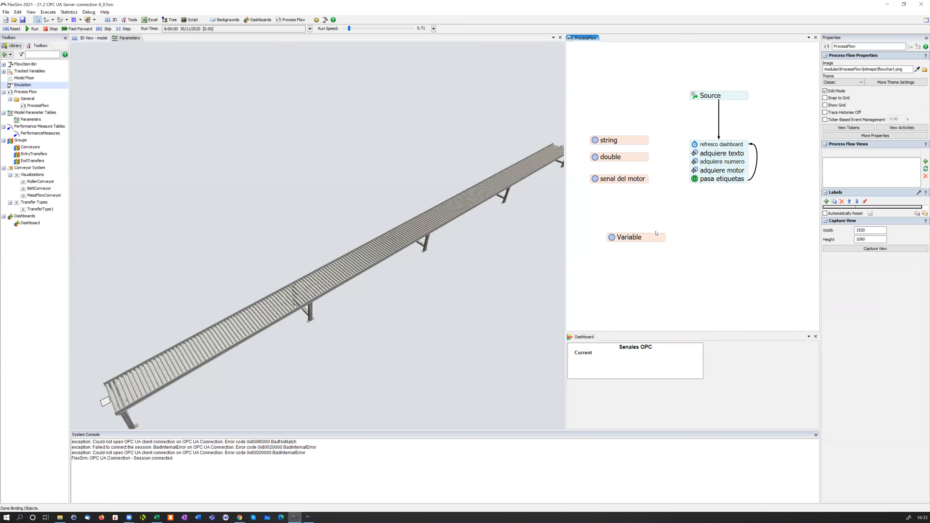
# Reposition the new Variable activity and add a Get Variable activity beside it, below the existing token flow
pyautogui.moveTo(659, 237); pyautogui.dragTo(645, 243)
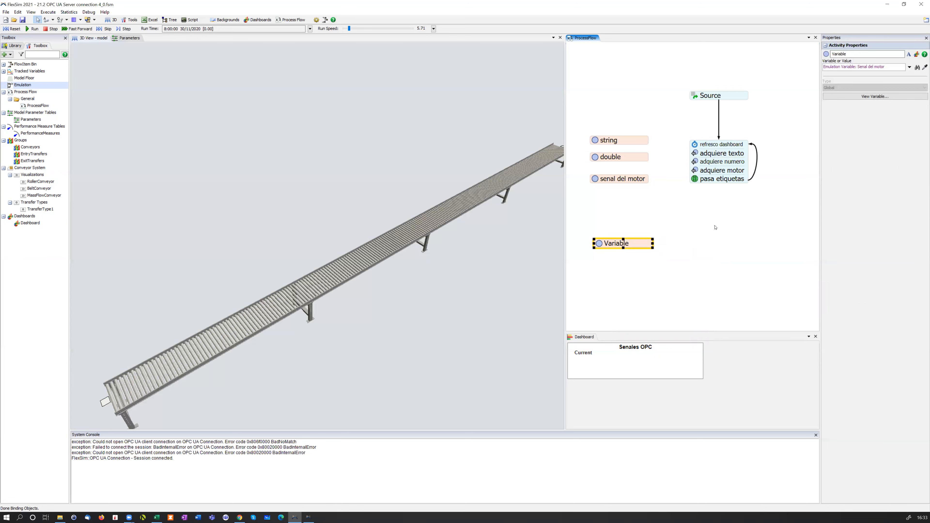
pyautogui.click(14, 46)
pyautogui.click(30, 325)
pyautogui.click(681, 226)
pyautogui.moveTo(698, 232); pyautogui.dragTo(701, 224)
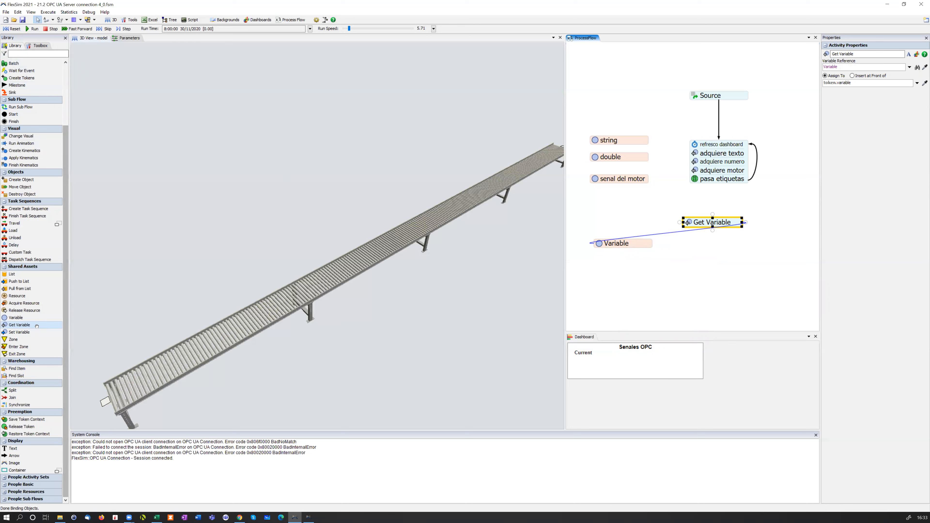
# Add a Set Variable activity below Get Variable and arrange the new activities around the Variable asset
pyautogui.click(26, 331)
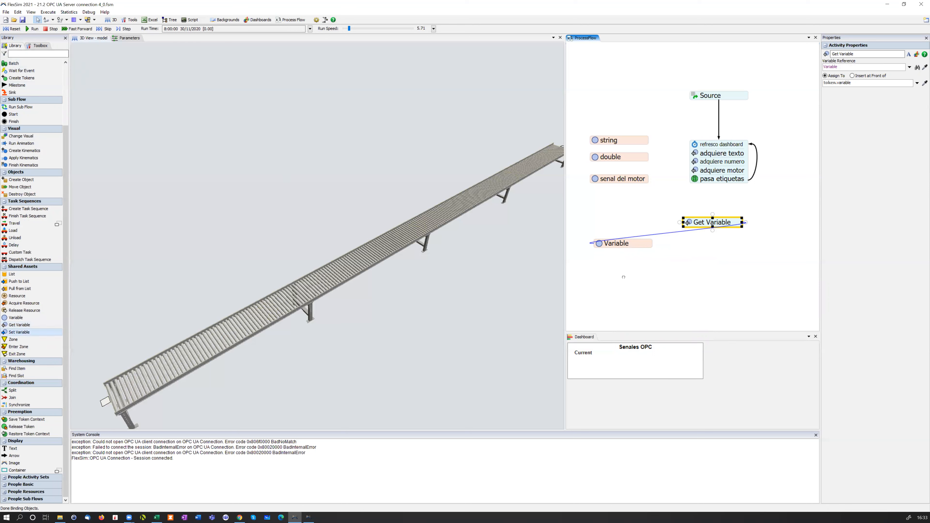
pyautogui.click(687, 261)
pyautogui.moveTo(718, 264); pyautogui.dragTo(712, 264)
pyautogui.click(721, 233)
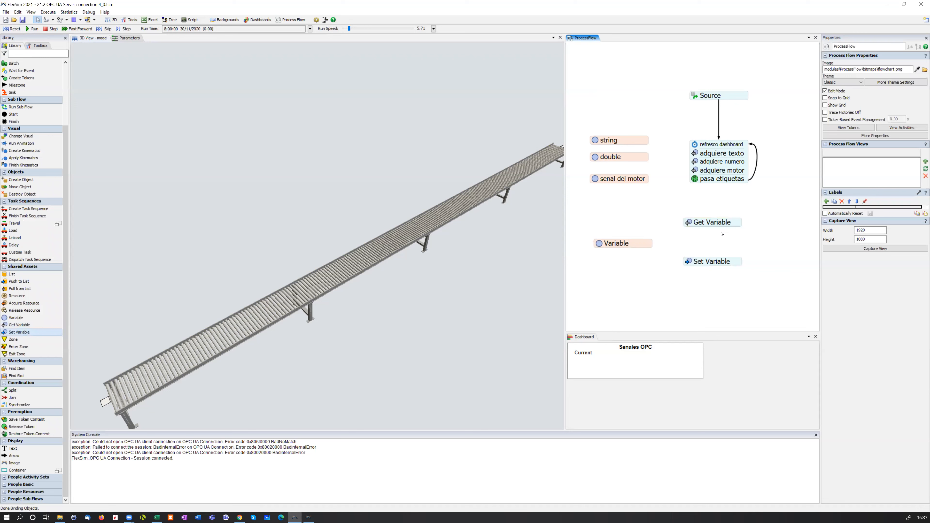
pyautogui.moveTo(725, 225); pyautogui.dragTo(726, 231)
pyautogui.moveTo(639, 246); pyautogui.dragTo(647, 253)
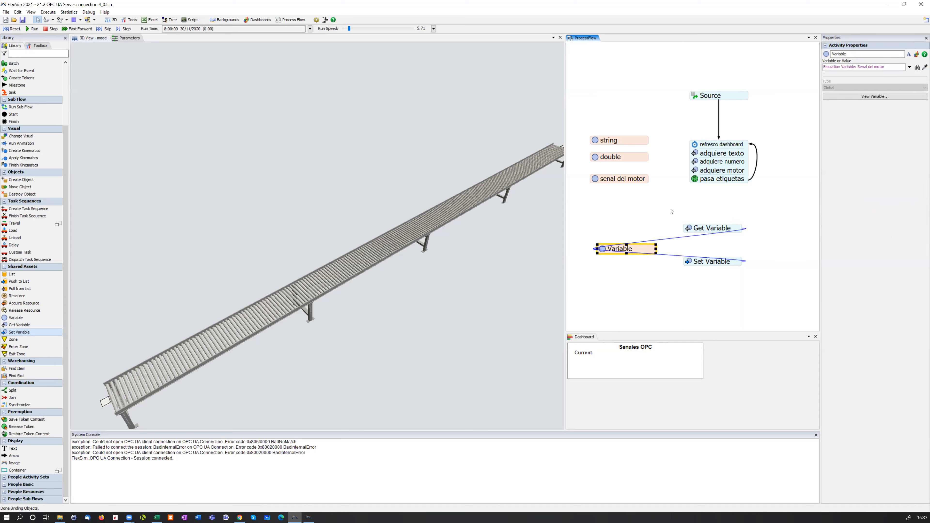
# Check the delay time of the refresco dashboard activity in the process flow
pyautogui.moveTo(662, 209)
pyautogui.mouseDown()
pyautogui.moveTo(657, 221)
pyautogui.moveTo(676, 205)
pyautogui.mouseUp()
pyautogui.scroll(1, 662, 197)
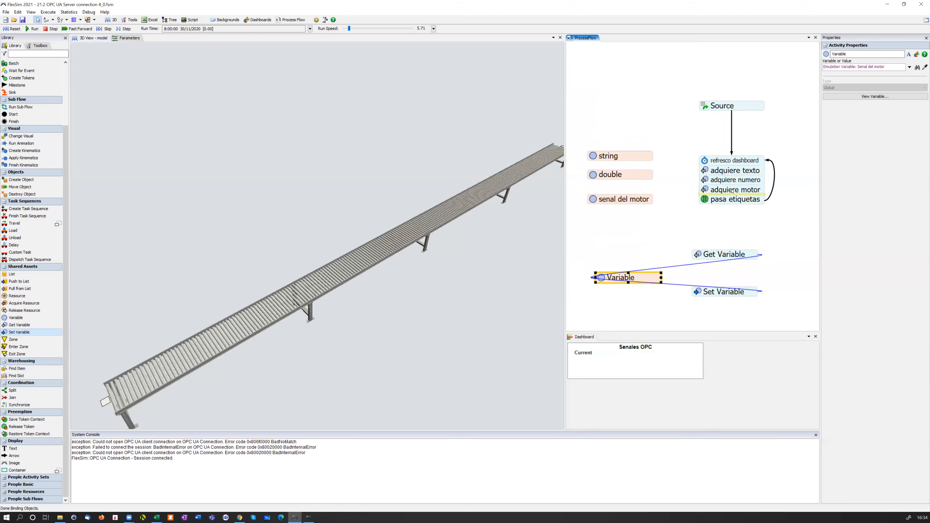
pyautogui.doubleClick(713, 163)
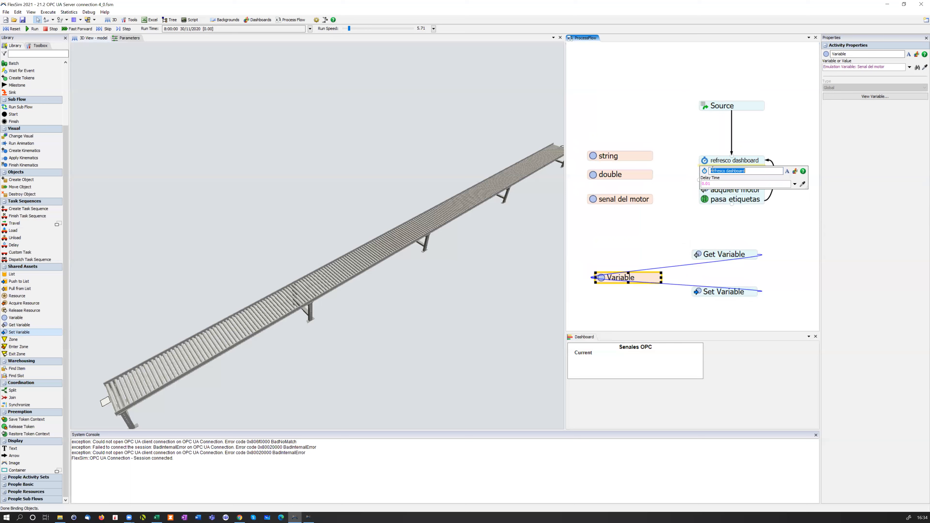
pyautogui.click(675, 144)
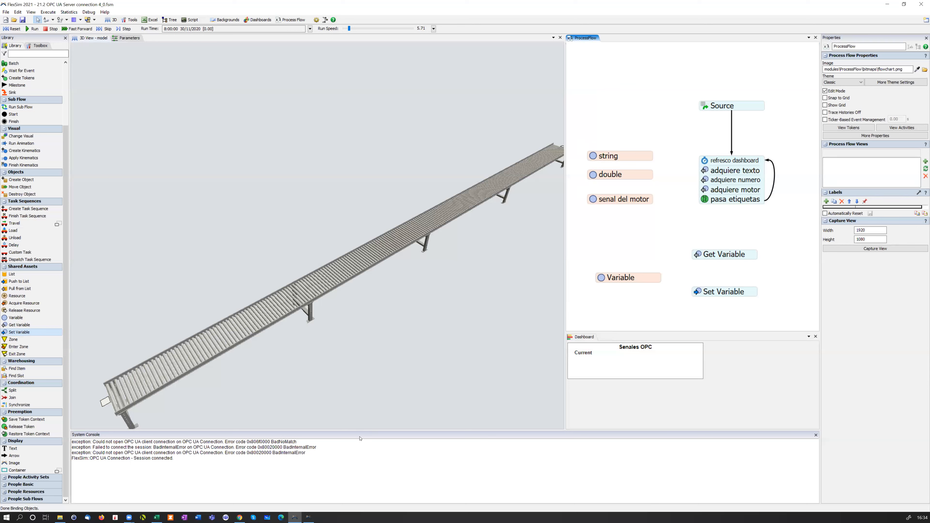
# Reset and run the model, trusting the OPC UA server certificate, and inspect the labels of the token at refresco dashboard
pyautogui.click(18, 29)
pyautogui.click(32, 29)
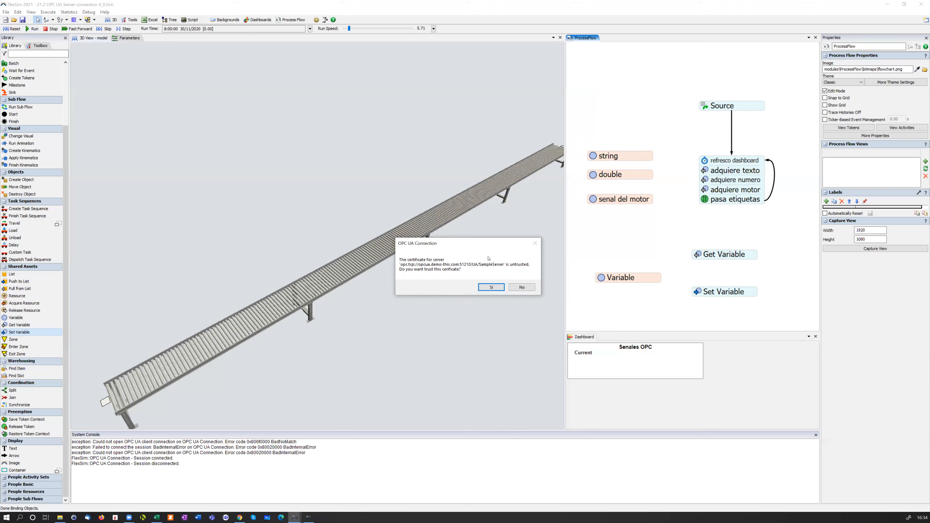
pyautogui.click(492, 288)
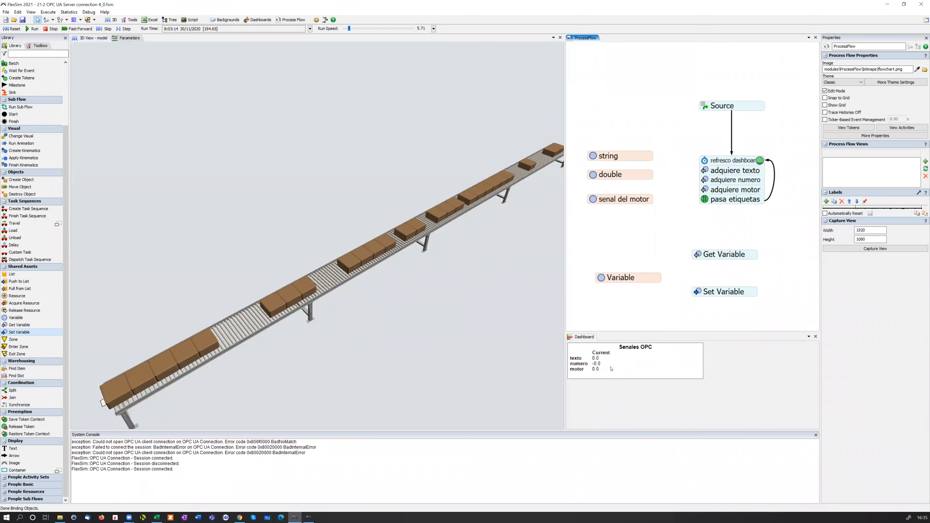
pyautogui.click(760, 161)
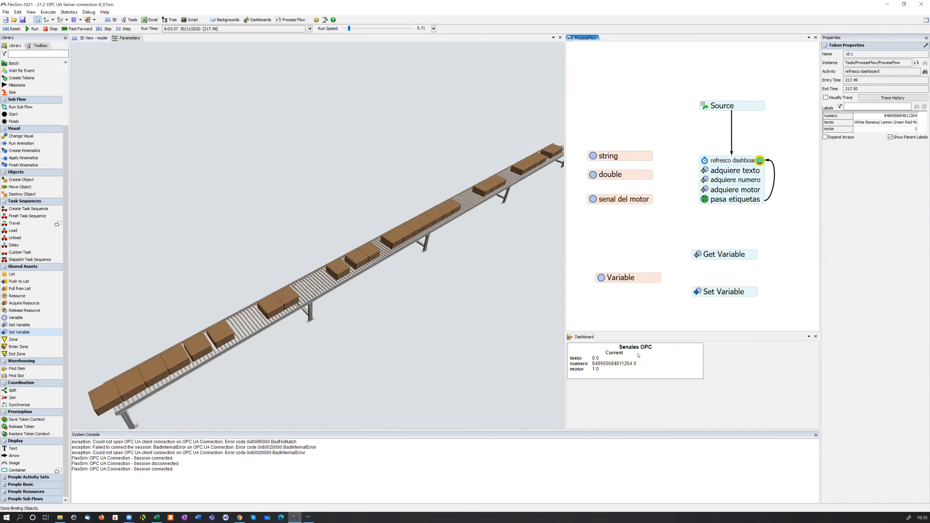
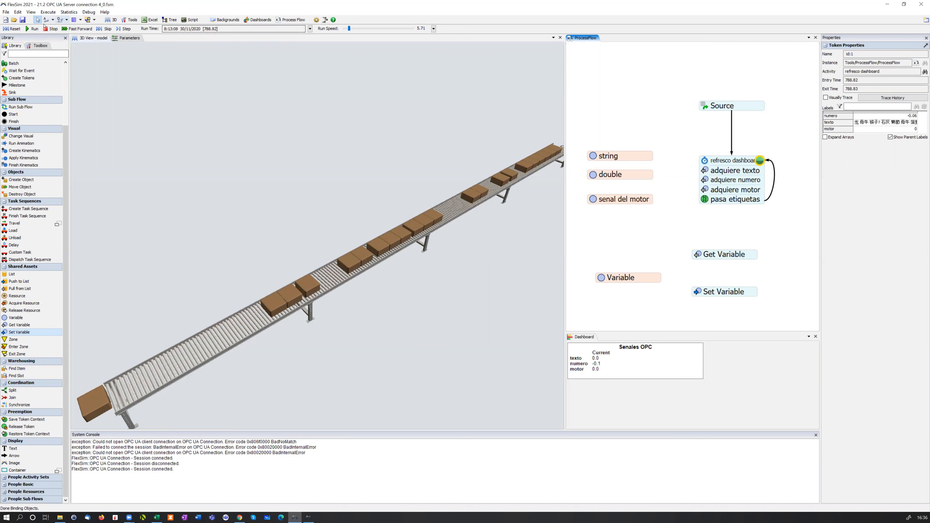
# Check the connection, associated conveyor and value actions of the Senal del motor variable in the Emulation properties, leaving them unedited
pyautogui.click(39, 45)
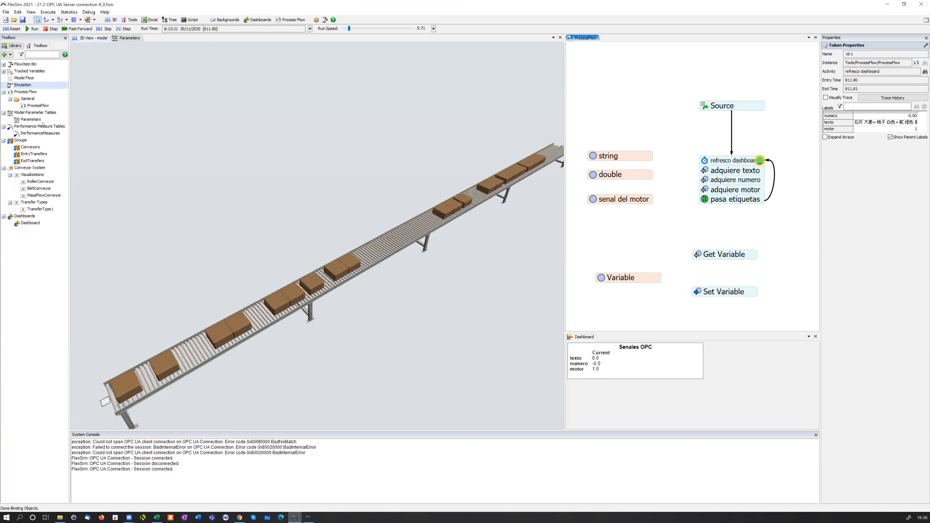
pyautogui.doubleClick(43, 86)
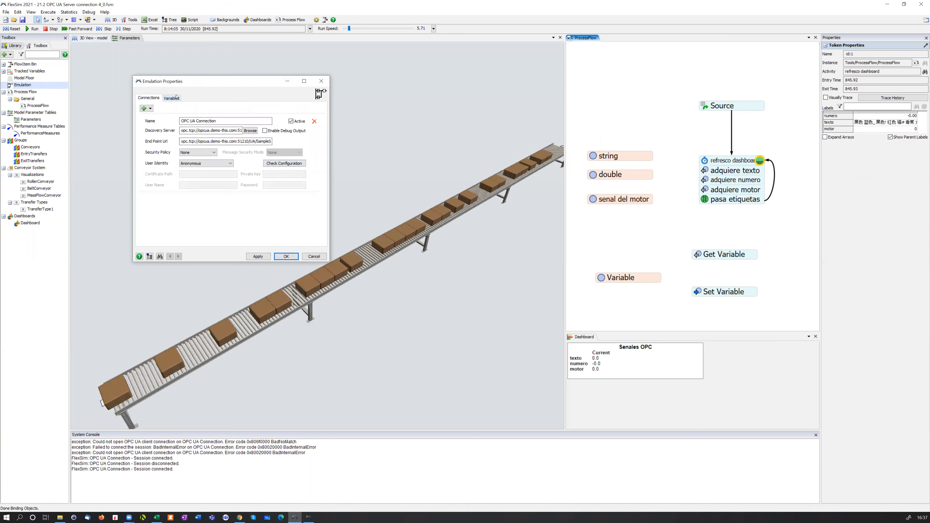
pyautogui.click(177, 97)
pyautogui.click(167, 151)
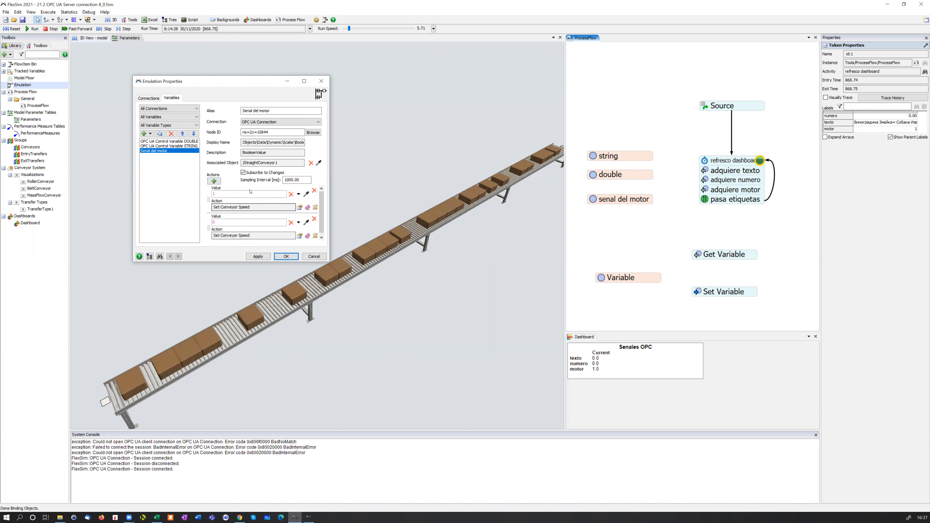
pyautogui.click(314, 257)
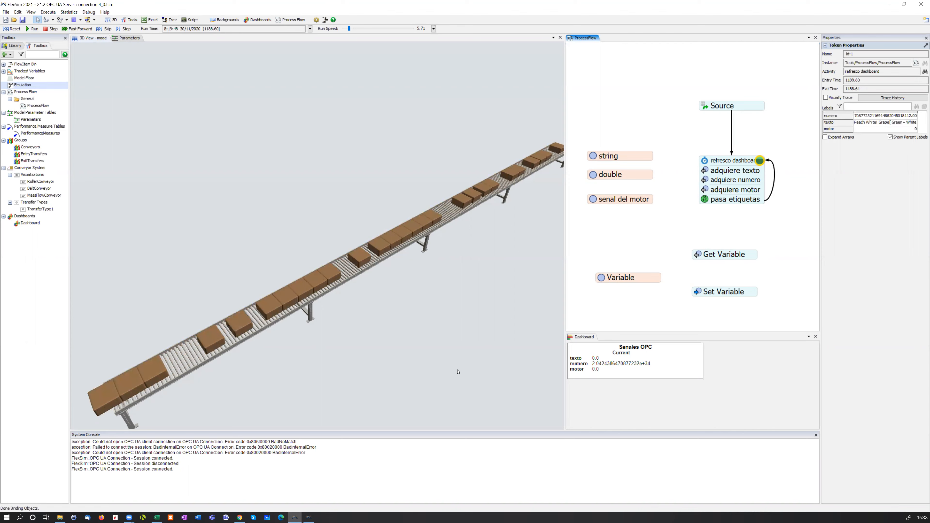
pyautogui.moveTo(429, 348); pyautogui.dragTo(431, 344, button='right')
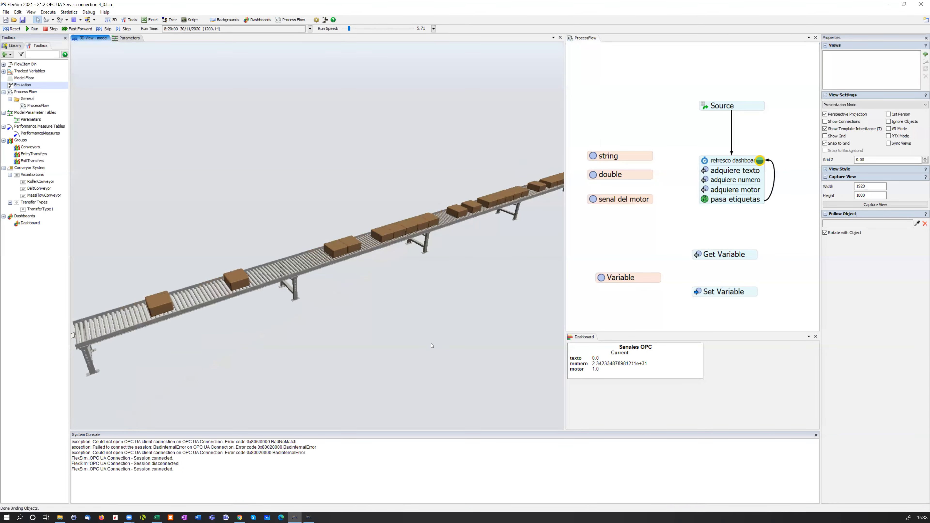